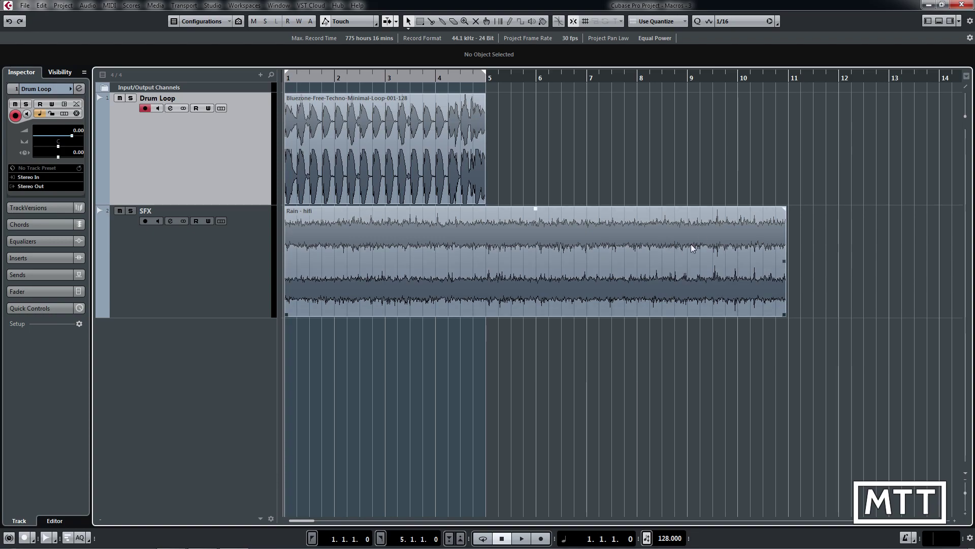
- Add a short fade-out to the end of the Rain - hifi event, then deselect it
{"action": "left_click", "coordinate": [720, 246]}
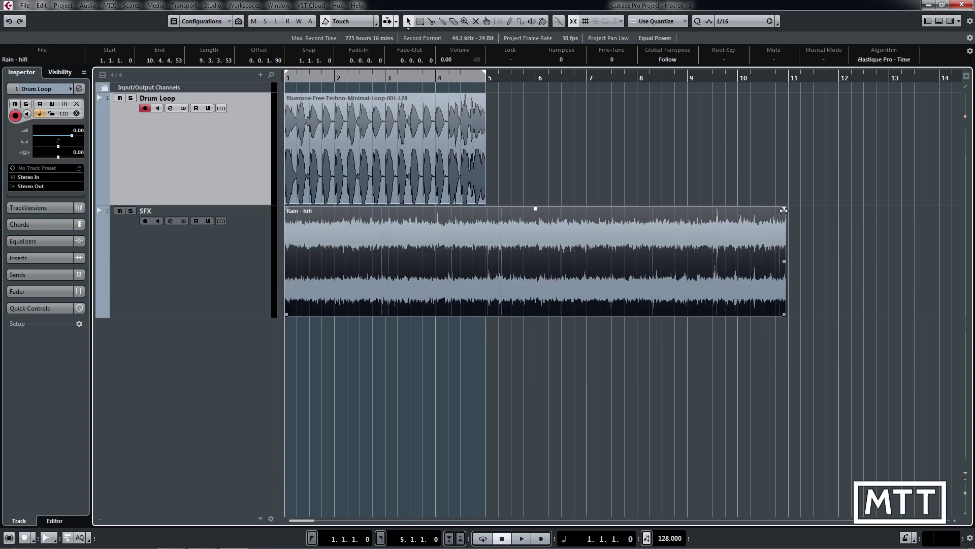
{"action": "mouse_move", "coordinate": [783, 211]}
{"action": "left_mouse_down"}
{"action": "mouse_move", "coordinate": [759, 209]}
{"action": "mouse_move", "coordinate": [782, 209]}
{"action": "left_mouse_up"}
{"action": "left_click", "coordinate": [462, 344]}
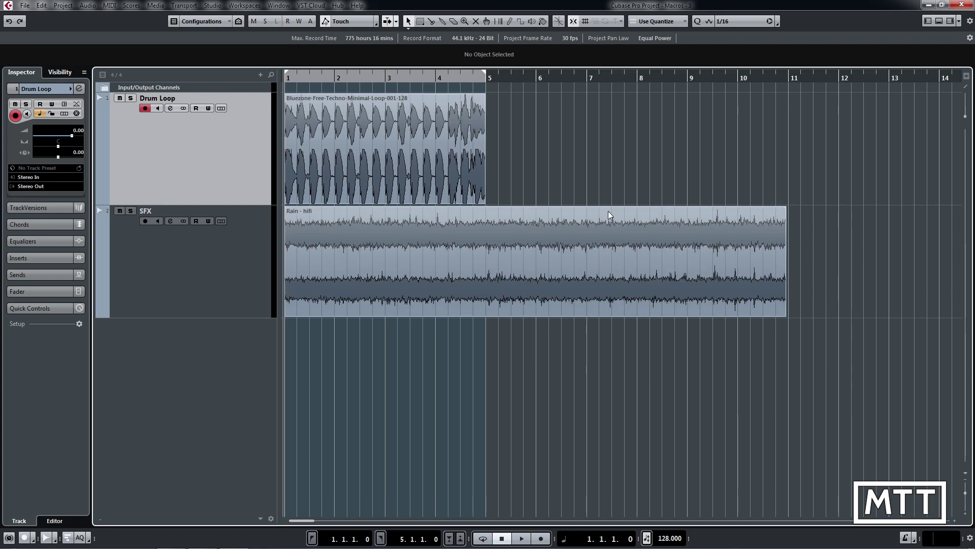
- In Key Commands, add a new macro named 'Process Imported Audio' to the macros list
{"action": "left_click", "coordinate": [25, 6]}
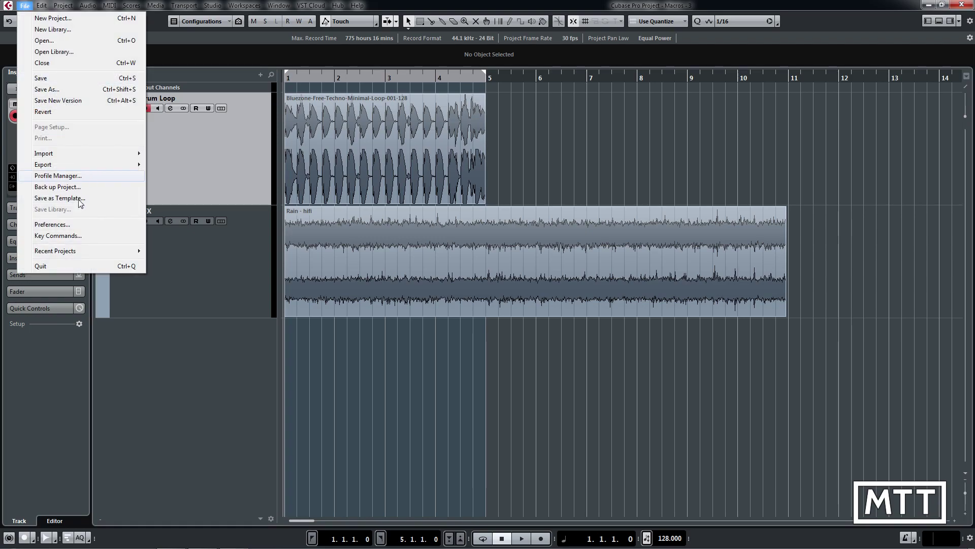
{"action": "left_click", "coordinate": [77, 237]}
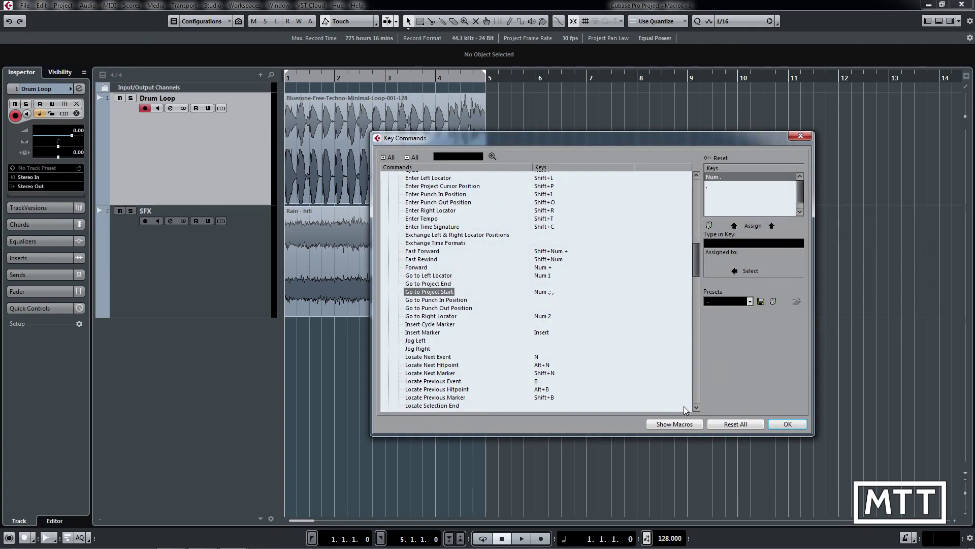
{"action": "left_click", "coordinate": [688, 424]}
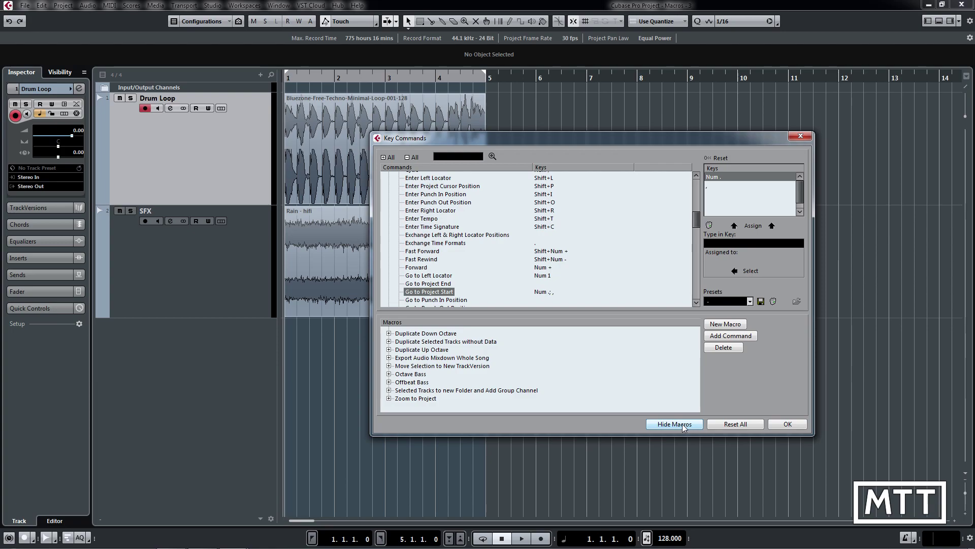
{"action": "left_click", "coordinate": [725, 325]}
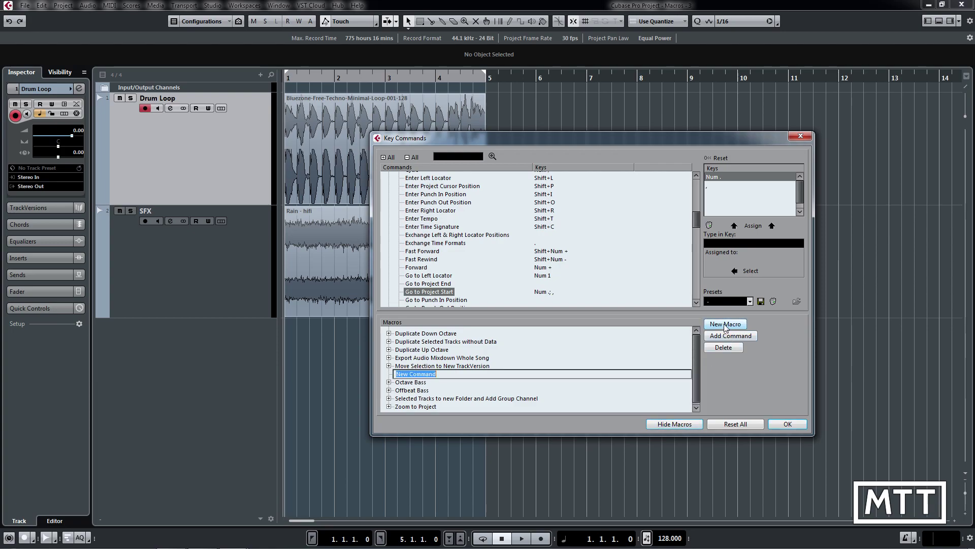
{"action": "type", "text": "Proces"}
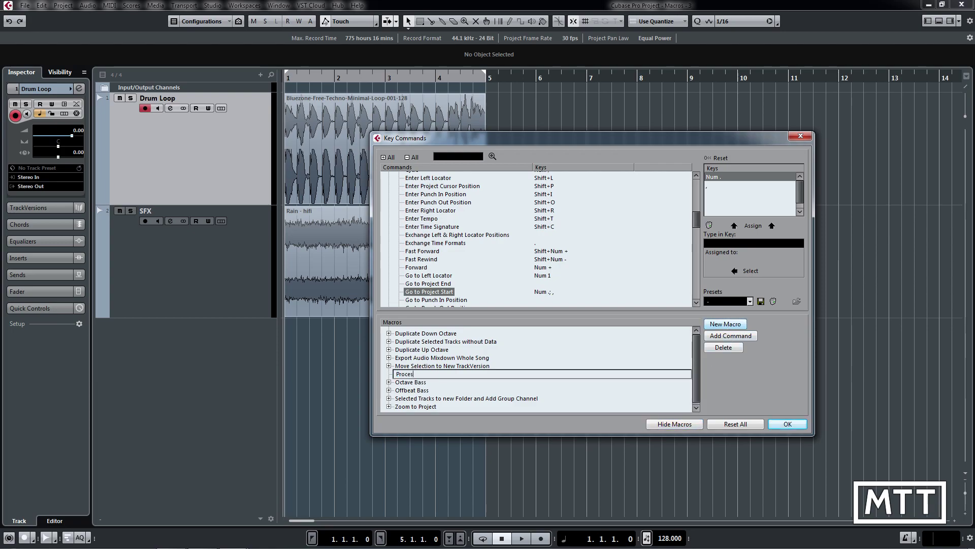
{"action": "type", "text": "s Imported Audio"}
{"action": "key", "text": "Return"}
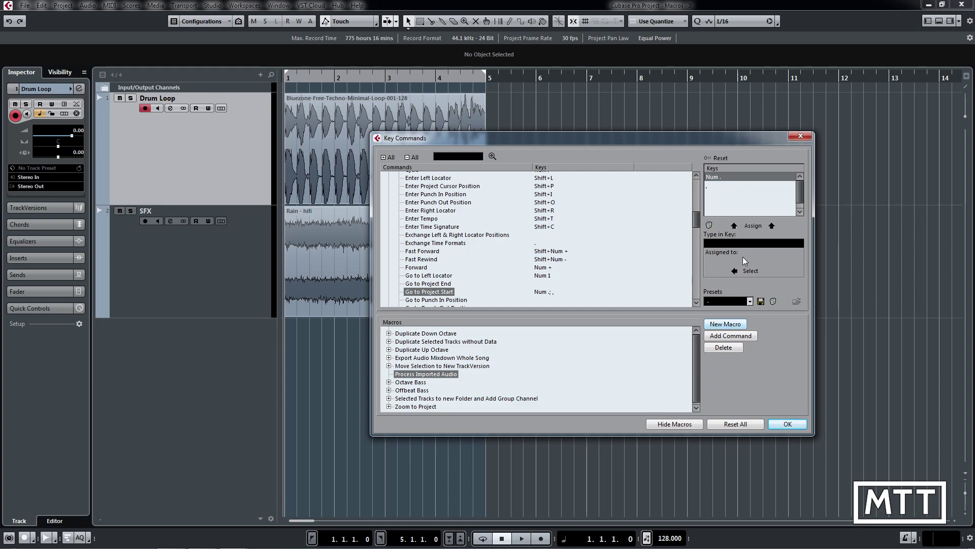
- Add Transport - Locators to Selection, found via the P key, as the macro's first step
{"action": "left_click", "coordinate": [760, 244]}
{"action": "key", "text": "p"}
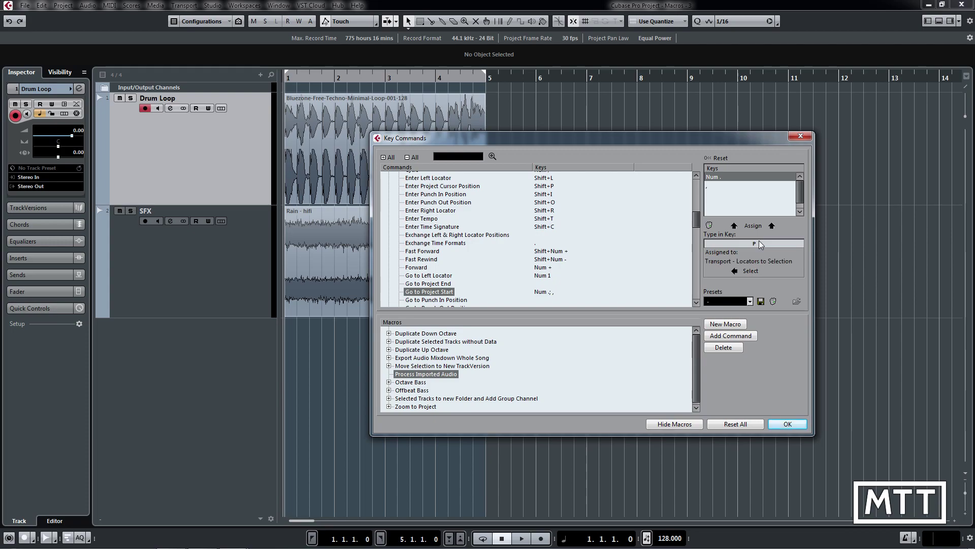
{"action": "left_click", "coordinate": [745, 273]}
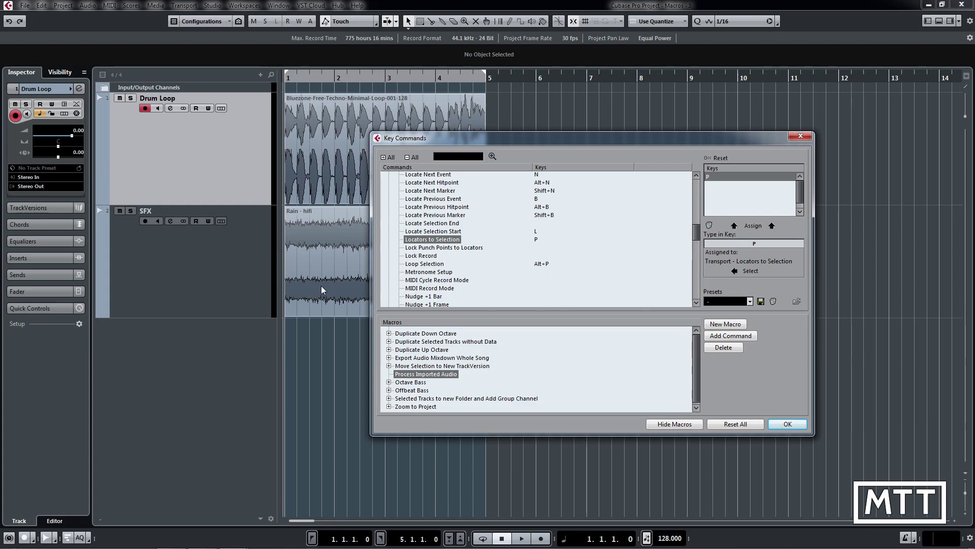
{"action": "left_click", "coordinate": [734, 335]}
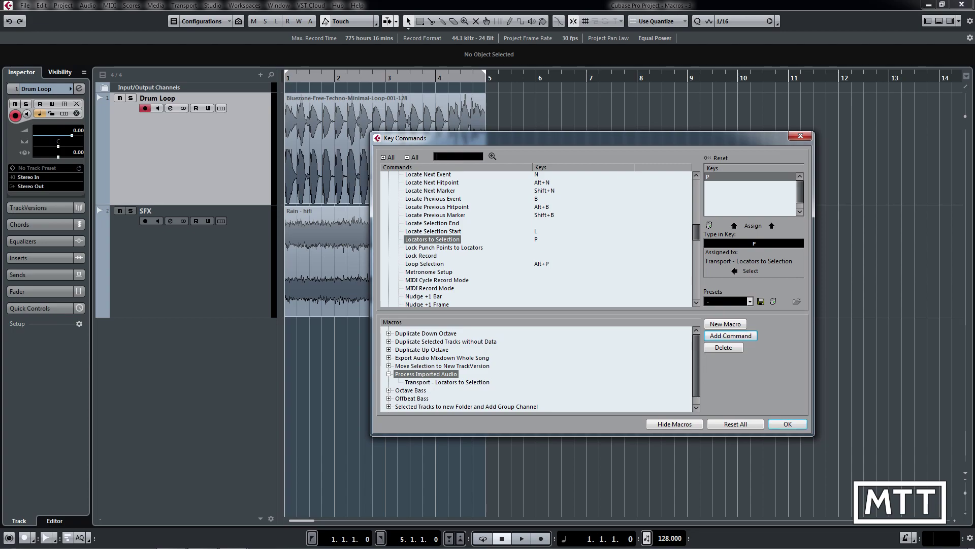
- Add Go to Left Locator to the macro, then search the commands for 'nudge'
{"action": "type", "text": "go to left"}
{"action": "key", "text": "Return"}
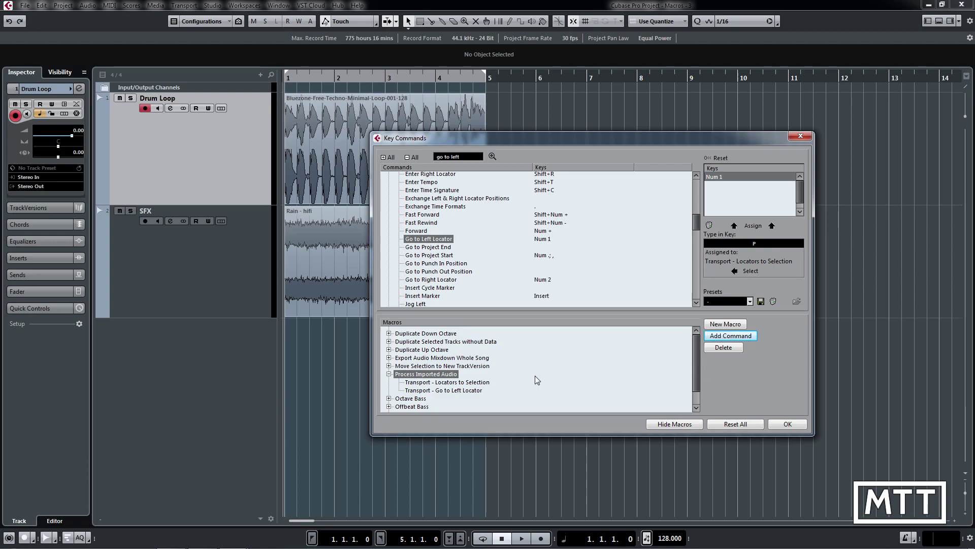
{"action": "key", "text": "Tab"}
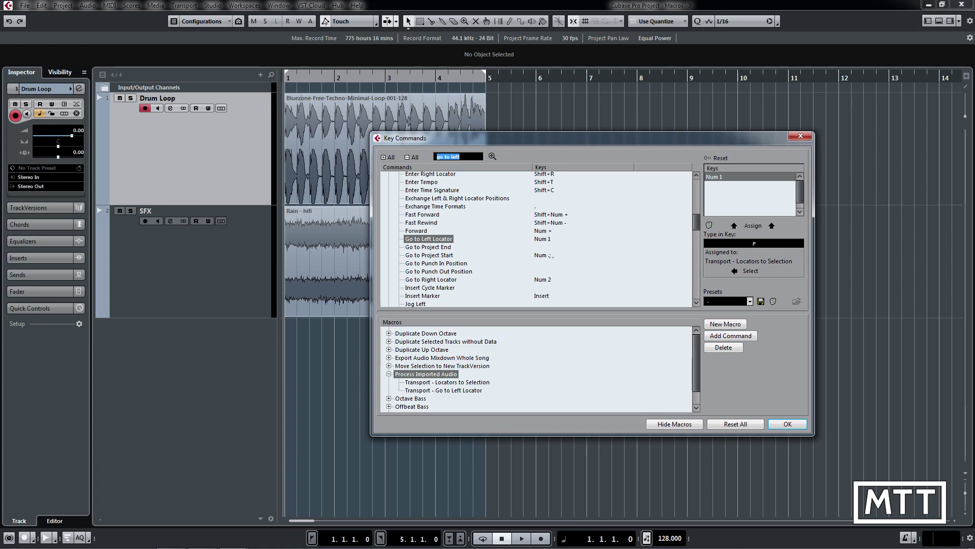
{"action": "type", "text": "nudge"}
{"action": "key", "text": "Return"}
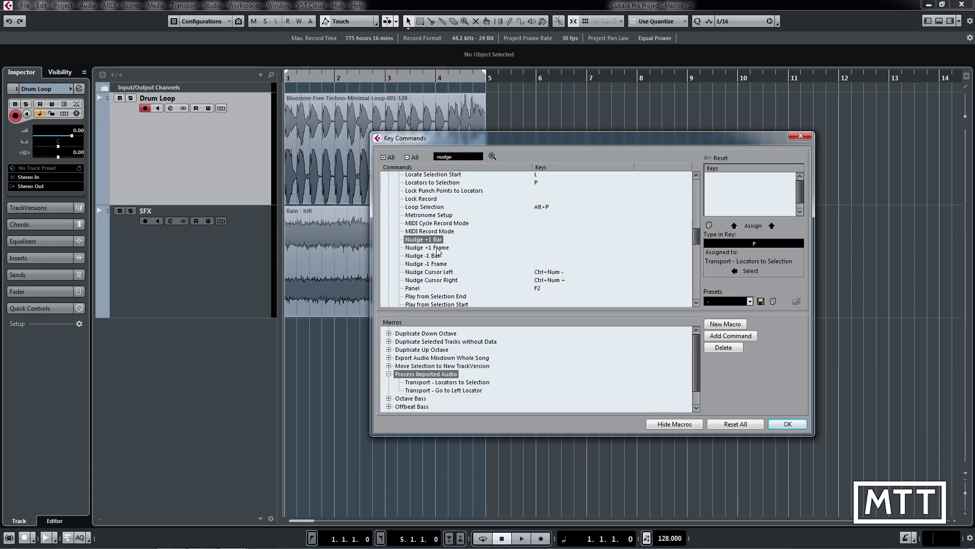
- Add Transport - Nudge +1 Frame and Audio - Fade In to Cursor as macro steps three and four
{"action": "left_click", "coordinate": [436, 248]}
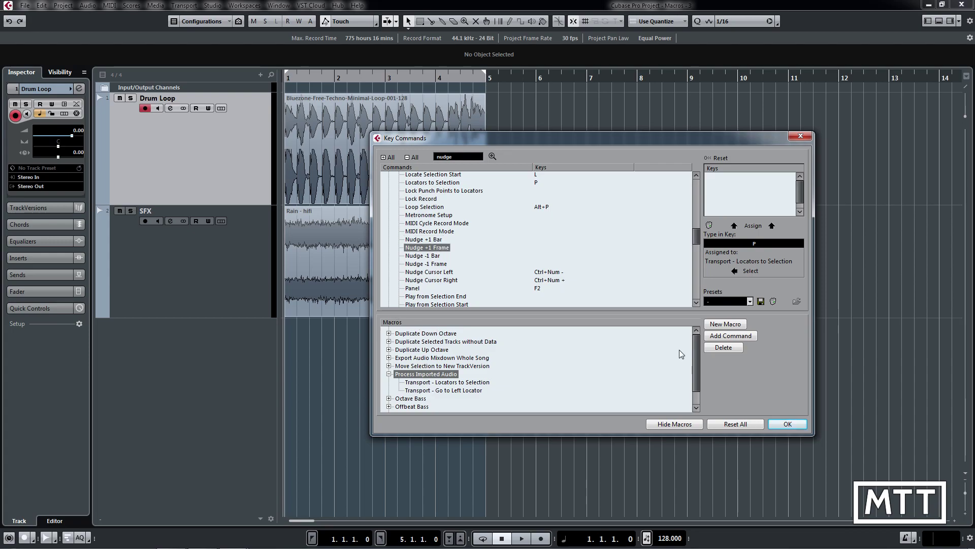
{"action": "left_click", "coordinate": [726, 337]}
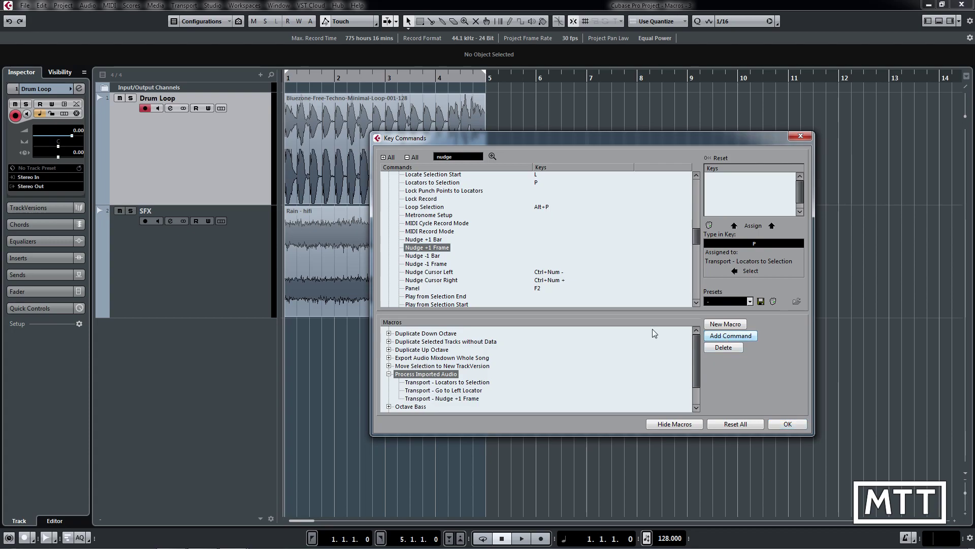
{"action": "double_click", "coordinate": [463, 157]}
{"action": "type", "text": "fad"}
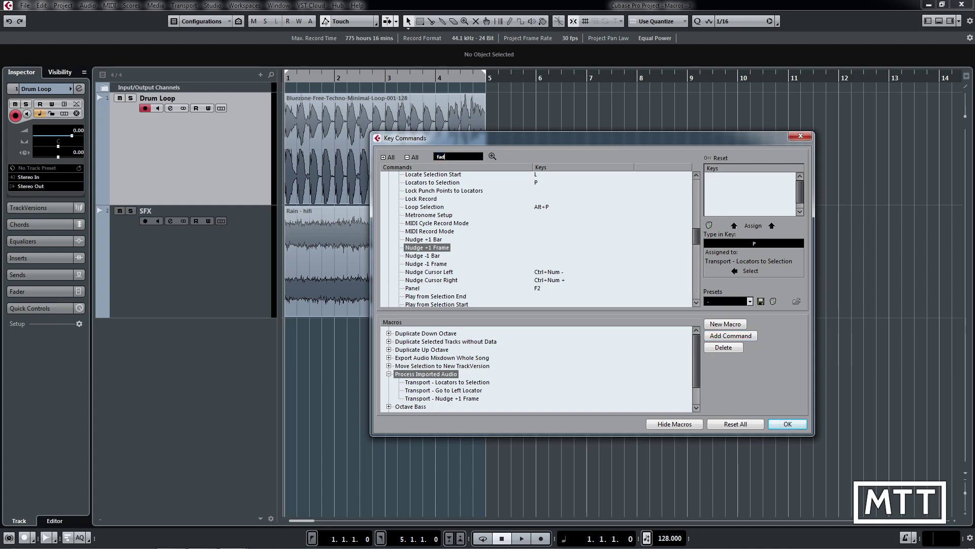
{"action": "type", "text": "e in to c"}
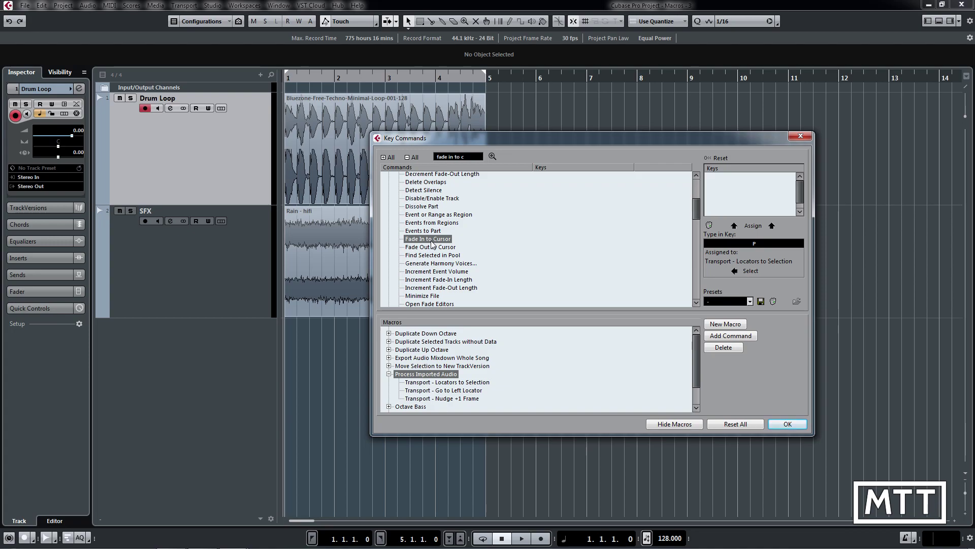
{"action": "left_click", "coordinate": [732, 336]}
{"action": "left_click_drag", "start_coordinate": [698, 357], "coordinate": [693, 386]}
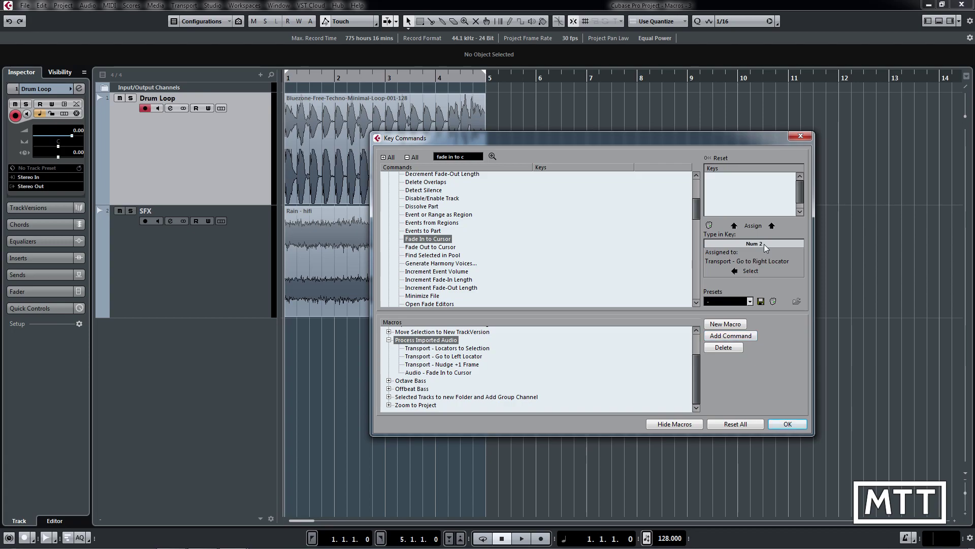
- Add Transport - Go to Right Locator as the fifth step, then search the commands for 'nudge'
{"action": "left_click", "coordinate": [750, 272]}
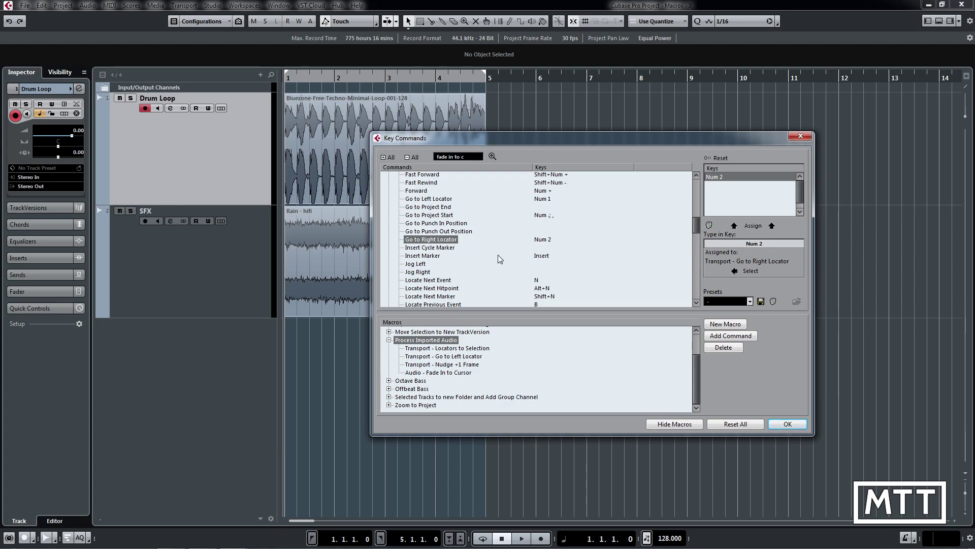
{"action": "left_click", "coordinate": [719, 335]}
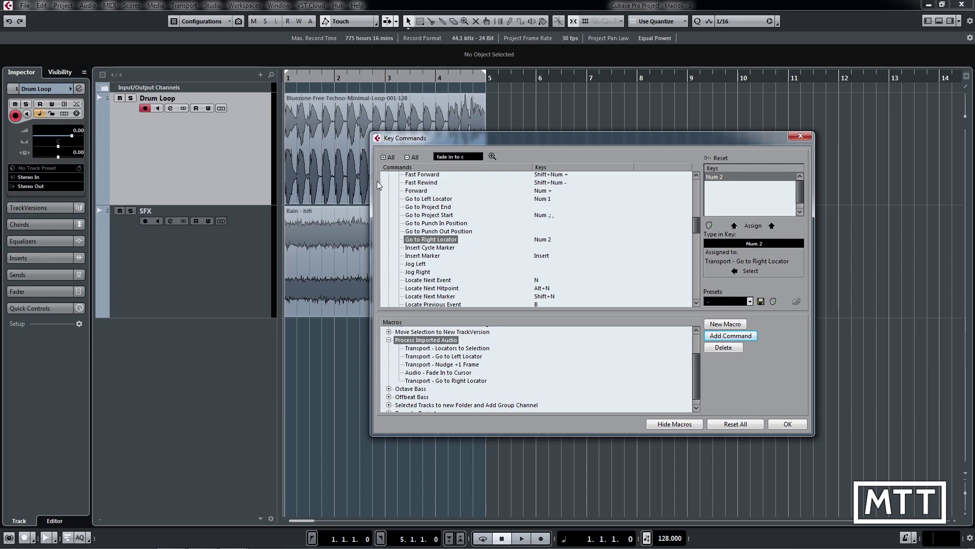
{"action": "left_click", "coordinate": [459, 157]}
{"action": "type", "text": "n"}
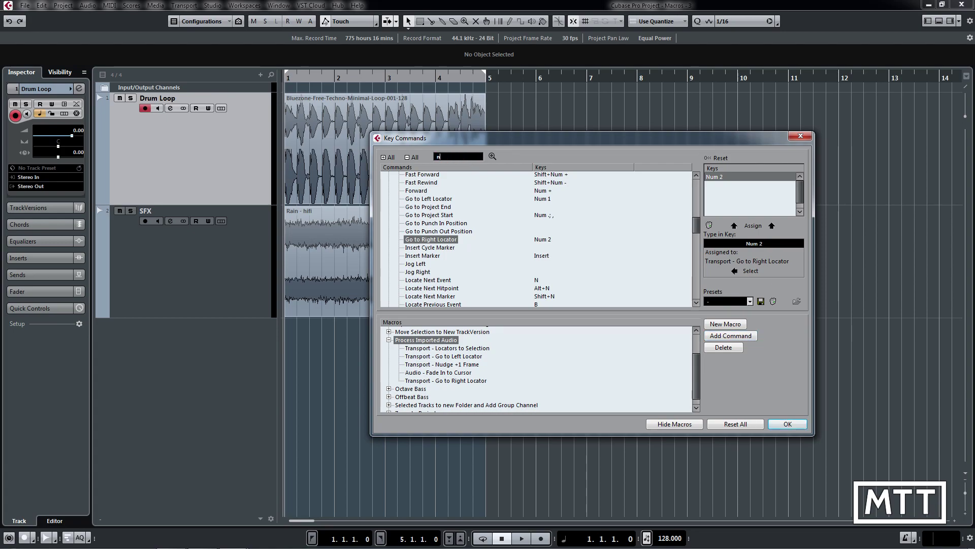
{"action": "type", "text": "udge"}
{"action": "key", "text": "Return"}
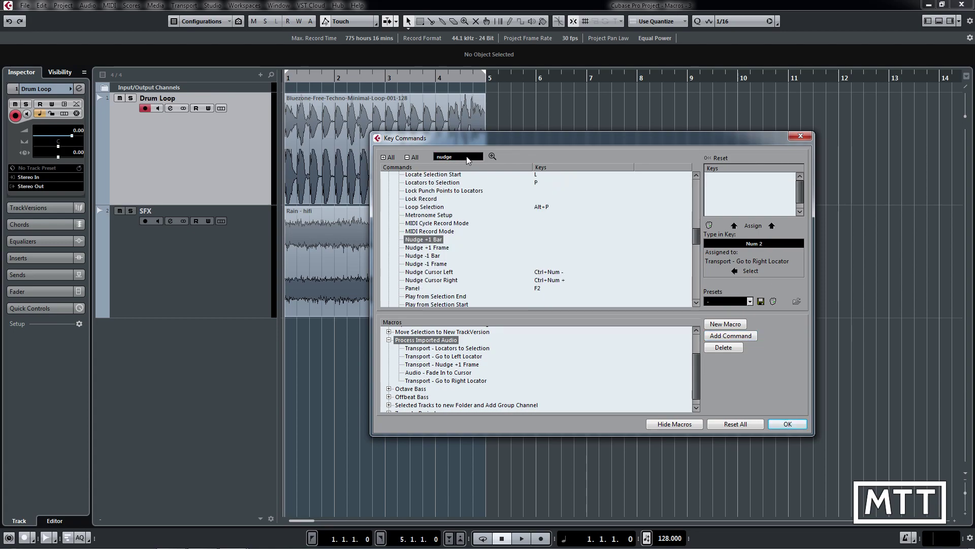
- Add Nudge -1 Bar to the macro and search the commands for 'fade out to c'
{"action": "left_click", "coordinate": [433, 256]}
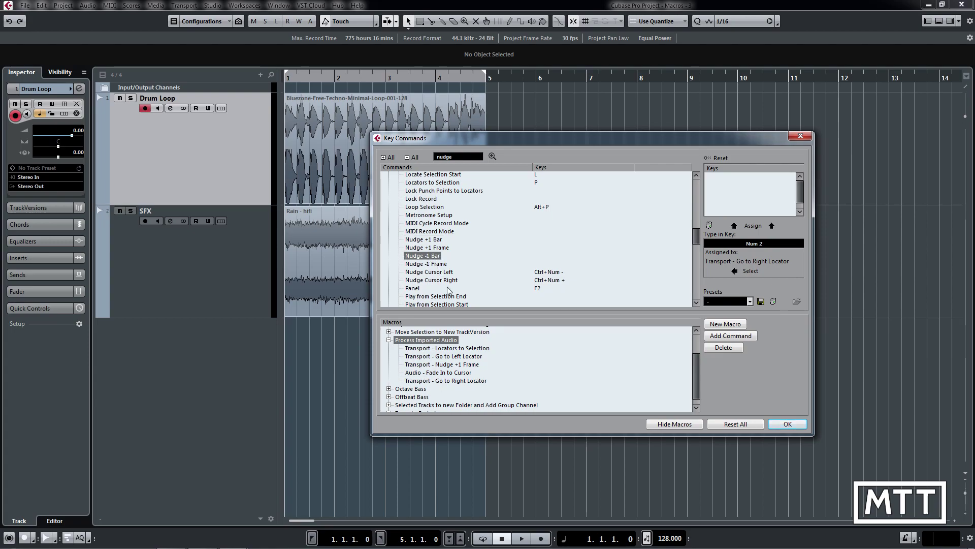
{"action": "left_click", "coordinate": [729, 336]}
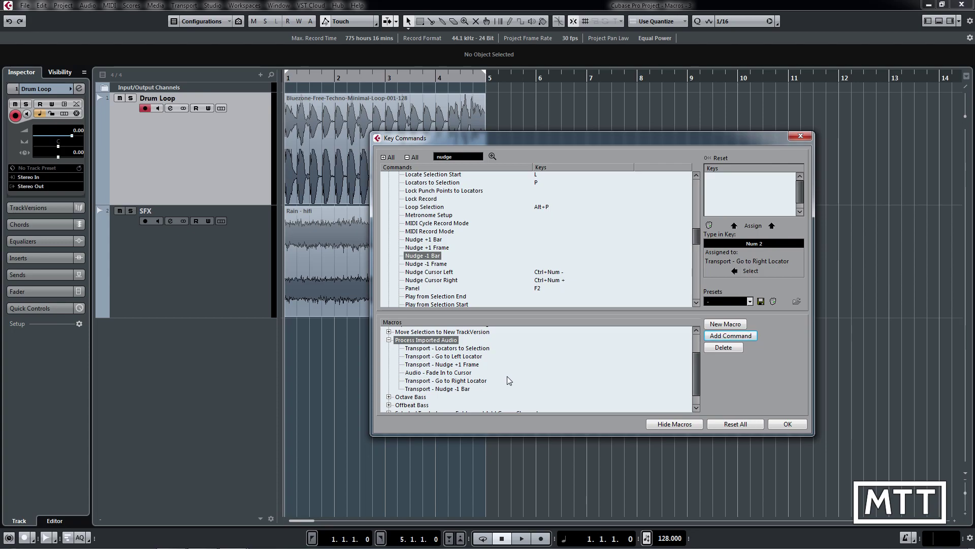
{"action": "double_click", "coordinate": [458, 157]}
{"action": "type", "text": "fade ou"}
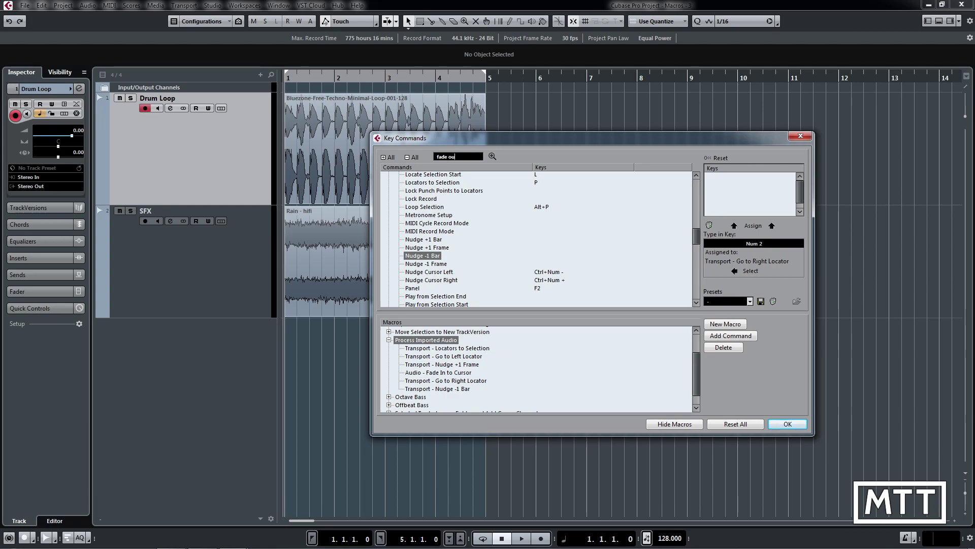
{"action": "type", "text": "t to c"}
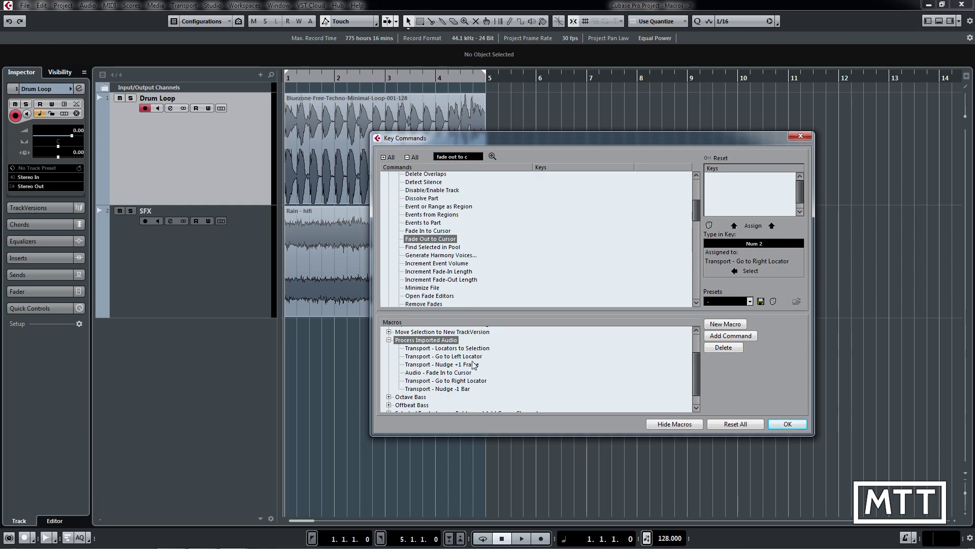
- Add Fade Out to Cursor as the final step, confirm Key Commands, and select the Rain clip
{"action": "left_click", "coordinate": [715, 338]}
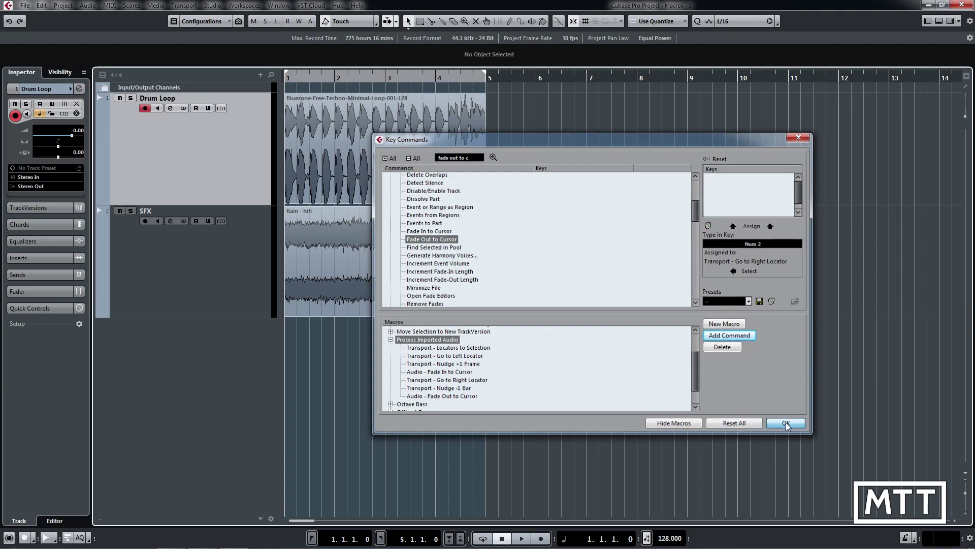
{"action": "left_click", "coordinate": [786, 425]}
{"action": "left_click", "coordinate": [547, 267]}
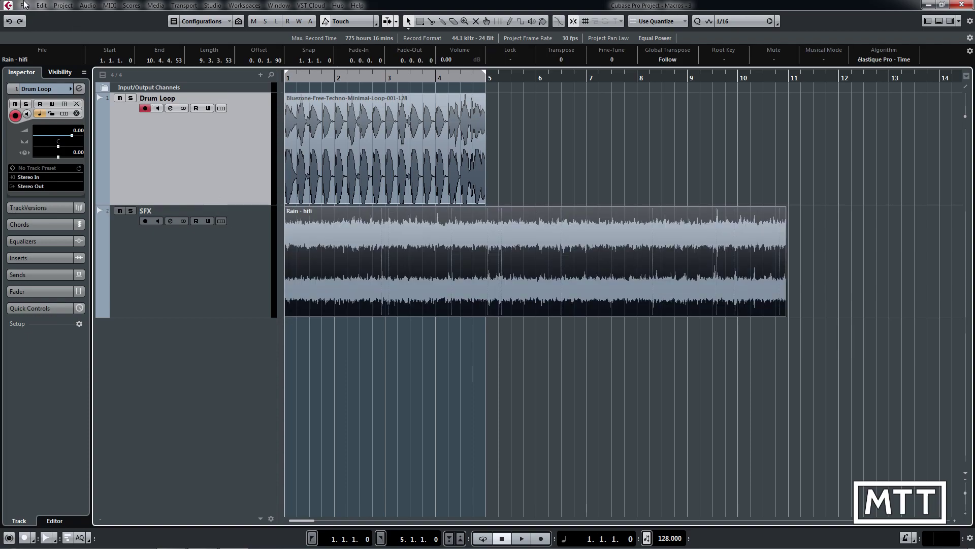
- Run the Process Imported Audio macro on the Rain clip and zoom to show bars 1–16
{"action": "left_click", "coordinate": [42, 7]}
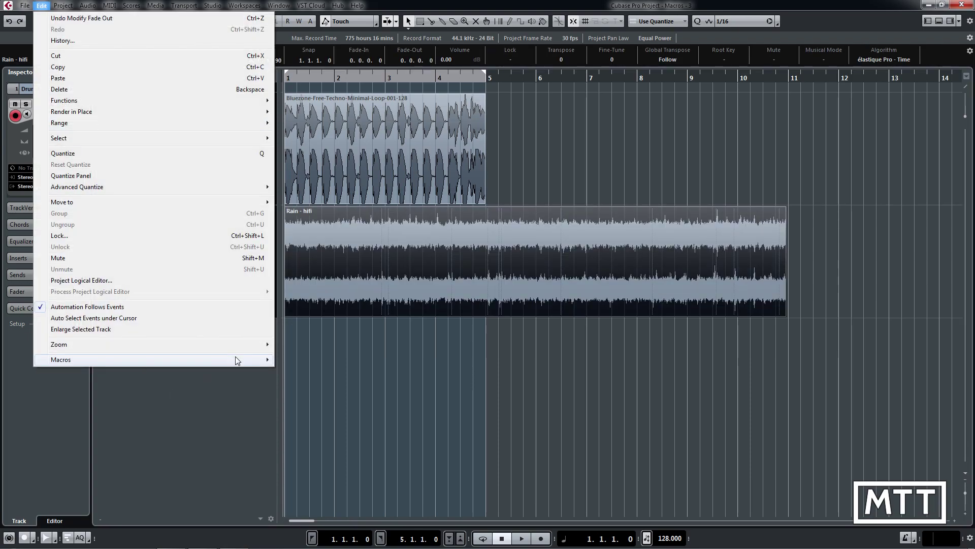
{"action": "mouse_move", "coordinate": [236, 359]}
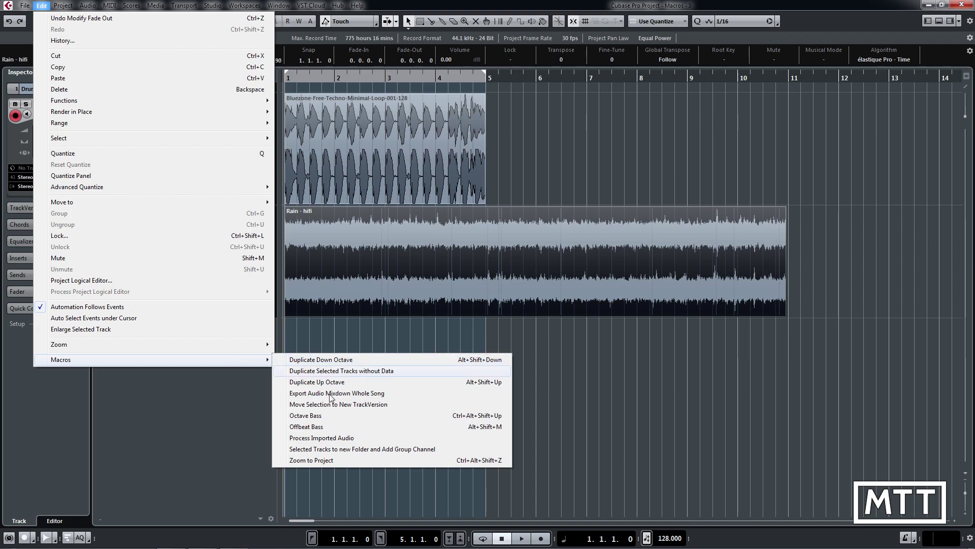
{"action": "left_click", "coordinate": [330, 437]}
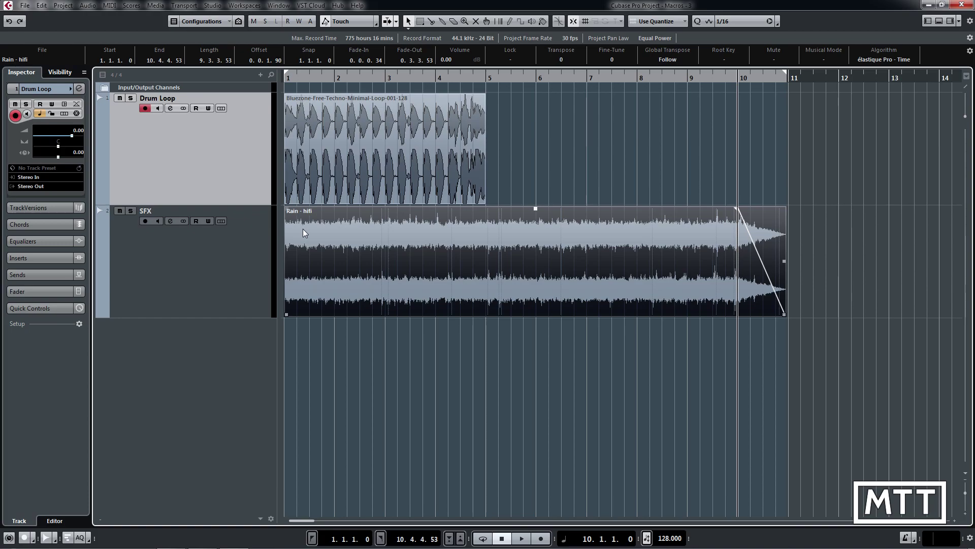
{"action": "key", "text": "Home"}
{"action": "key", "text": "h"}
{"action": "key", "text": "h"}
{"action": "key", "text": "h"}
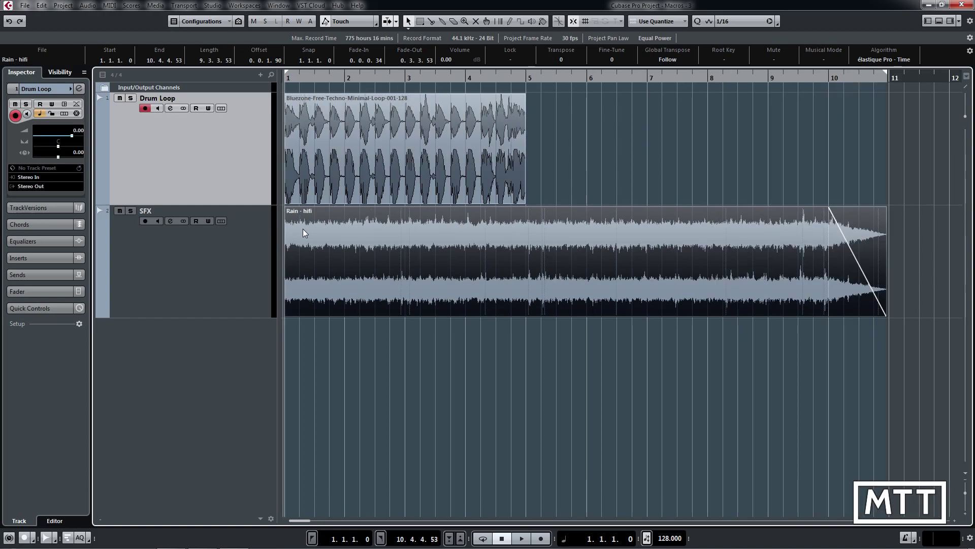
{"action": "key", "text": "g"}
{"action": "key", "text": "g"}
{"action": "key", "text": "g"}
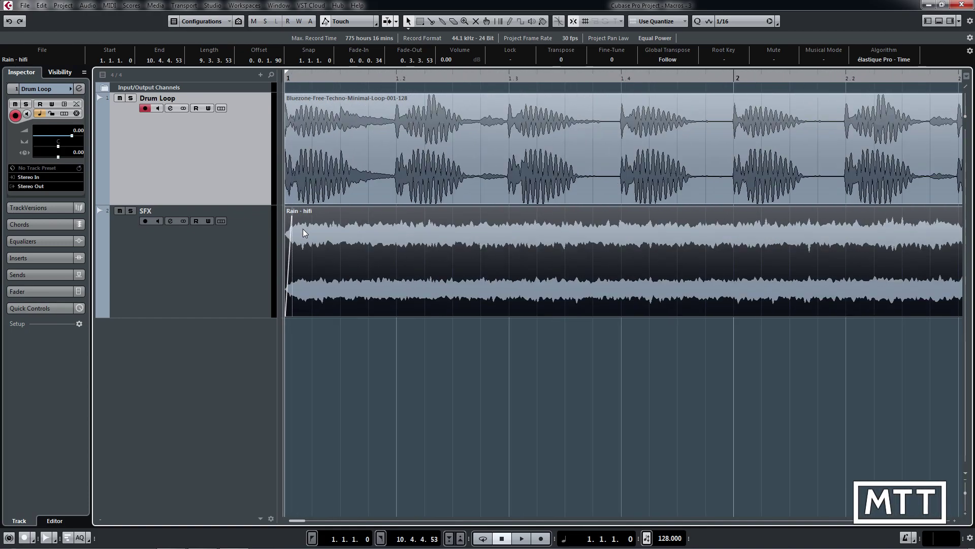
{"action": "key", "text": "g"}
{"action": "key", "text": "h"}
{"action": "key", "text": "h"}
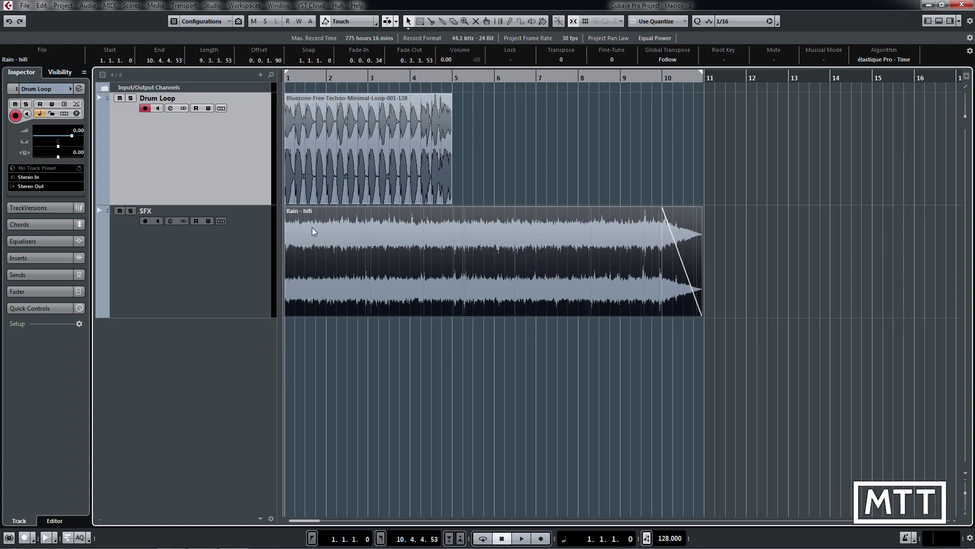
- Remove the macro's fade-out and stretch the Rain clip to end at bar 11
{"action": "mouse_move", "coordinate": [665, 212]}
{"action": "key", "text": "ctrl+shift+f"}
{"action": "left_click_drag", "start_coordinate": [703, 317], "coordinate": [714, 314]}
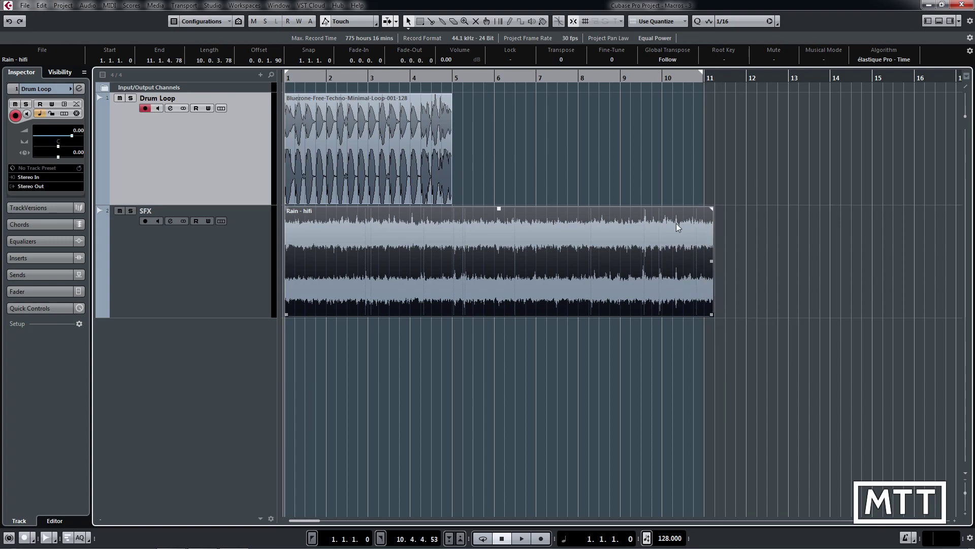
- Rerun the macro, undo it, and trim the Rain event to end at 10.4.3.0
{"action": "left_click", "coordinate": [41, 6]}
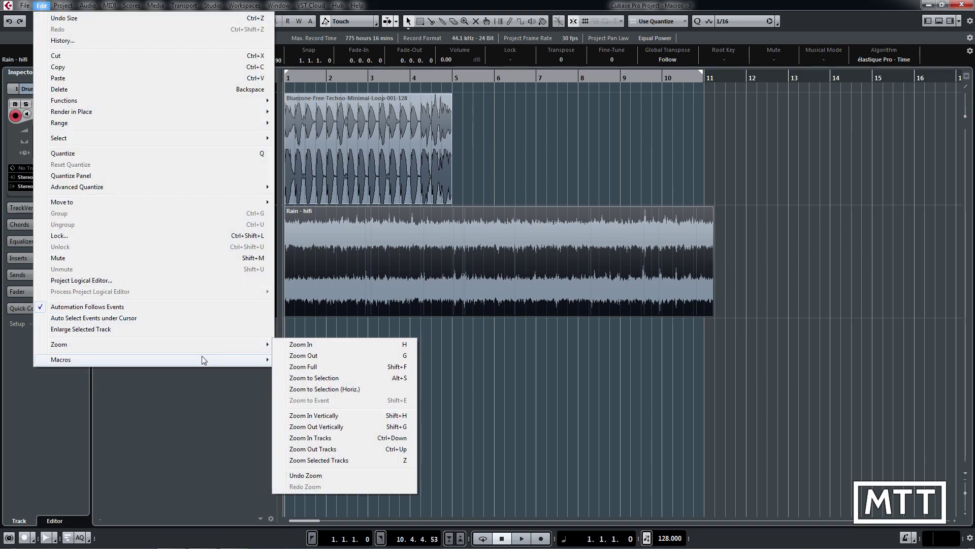
{"action": "mouse_move", "coordinate": [206, 360]}
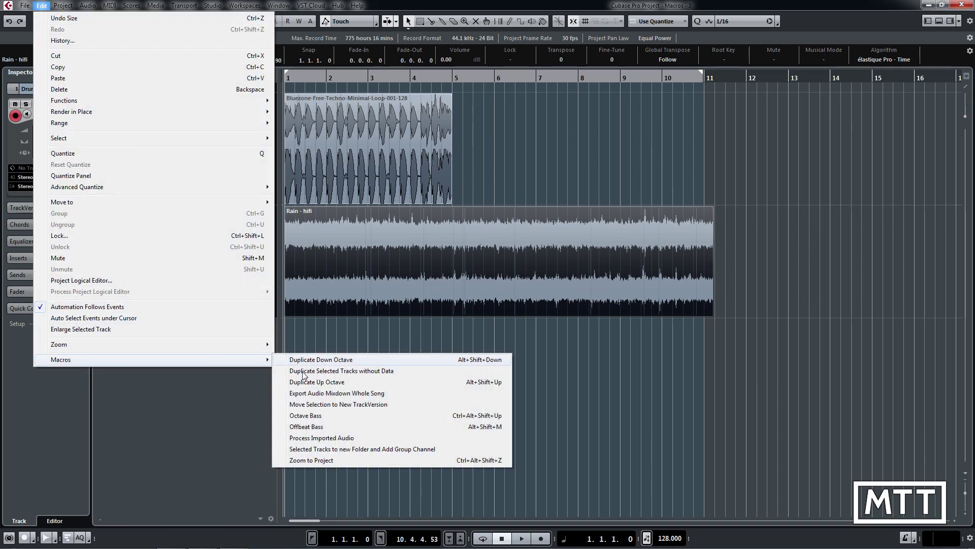
{"action": "left_click", "coordinate": [342, 438]}
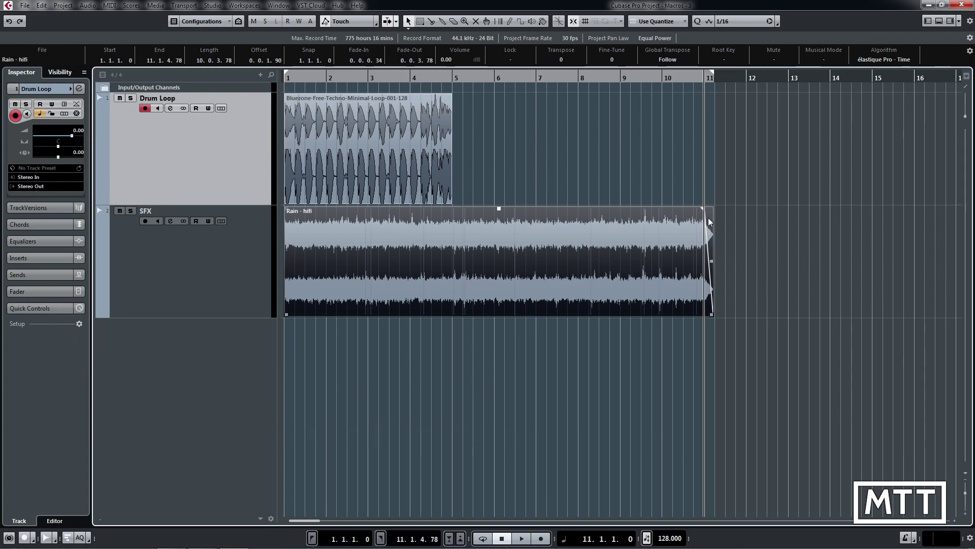
{"action": "key", "text": "ctrl+z"}
{"action": "left_click_drag", "start_coordinate": [713, 315], "coordinate": [694, 314]}
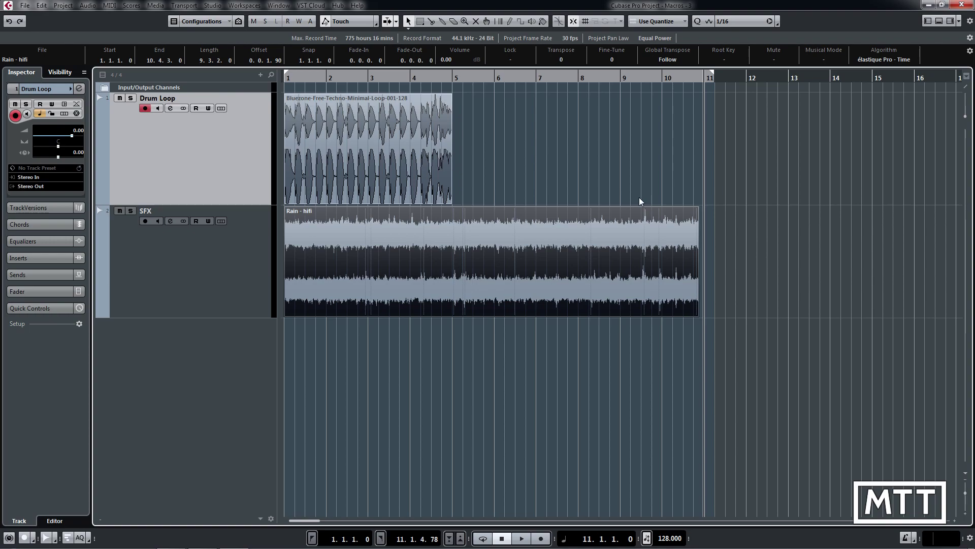
- Deselect the Rain clip and zoom to show bars 1–10 from the project start
{"action": "left_click", "coordinate": [513, 176]}
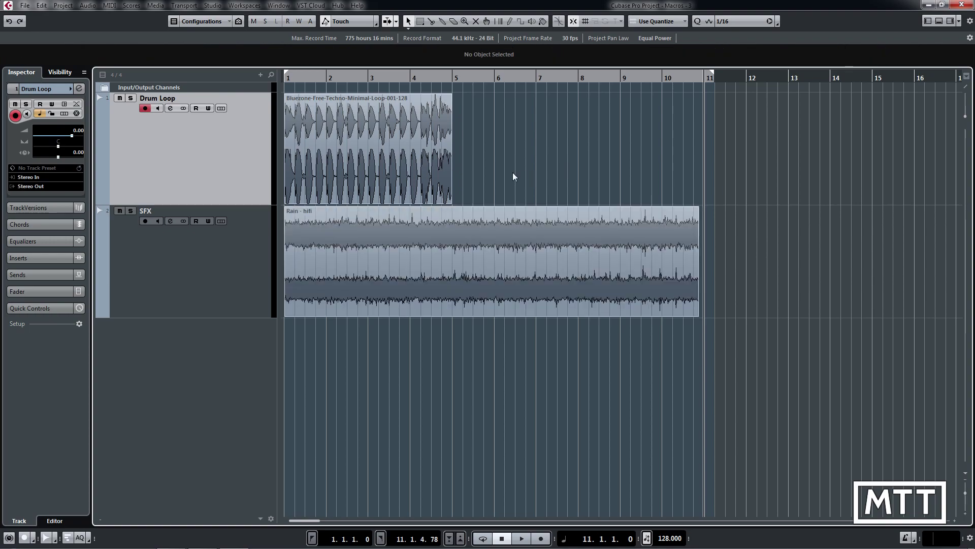
{"action": "scroll", "coordinate": [513, 176], "scroll_direction": "right", "scroll_amount": 2}
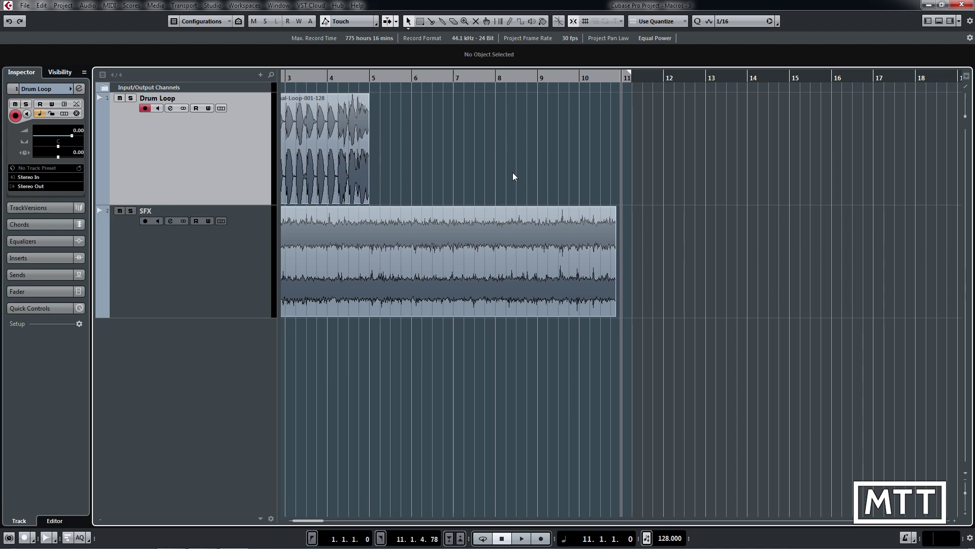
{"action": "key", "text": "Home"}
{"action": "key", "text": "h"}
{"action": "key", "text": "h"}
{"action": "key", "text": "h"}
{"action": "key", "text": "h"}
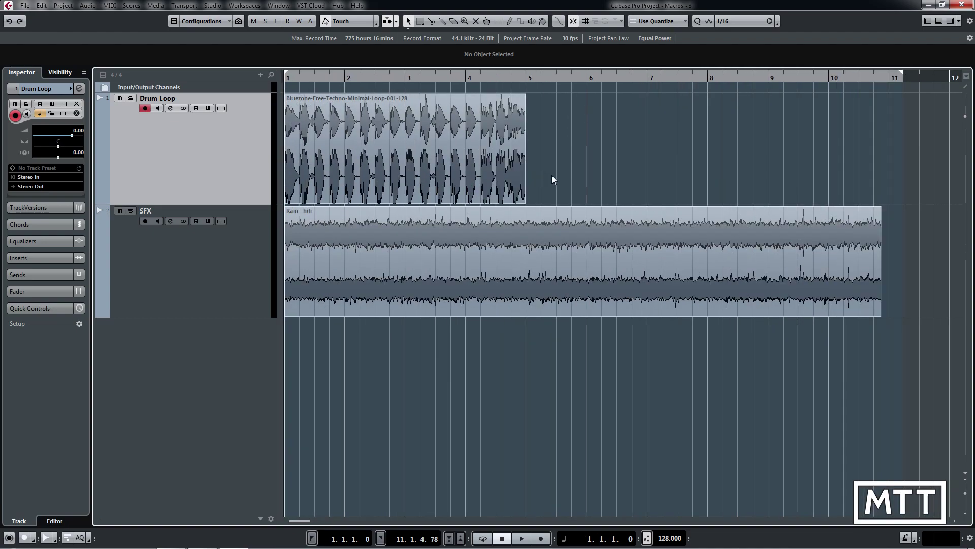
{"action": "key", "text": "g"}
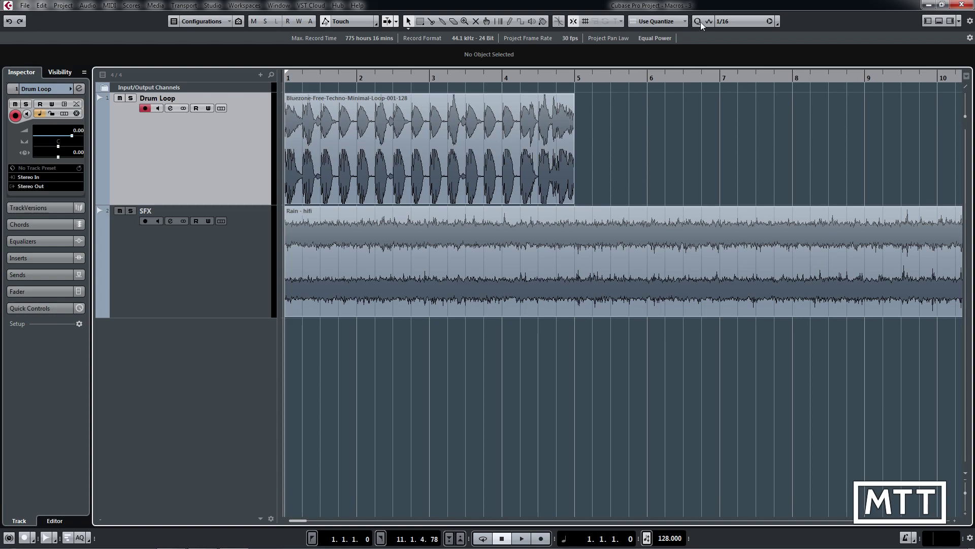
- Slice the Drum Loop at every sixteenth note with the Split tool and select the first slice
{"action": "right_click", "coordinate": [608, 170]}
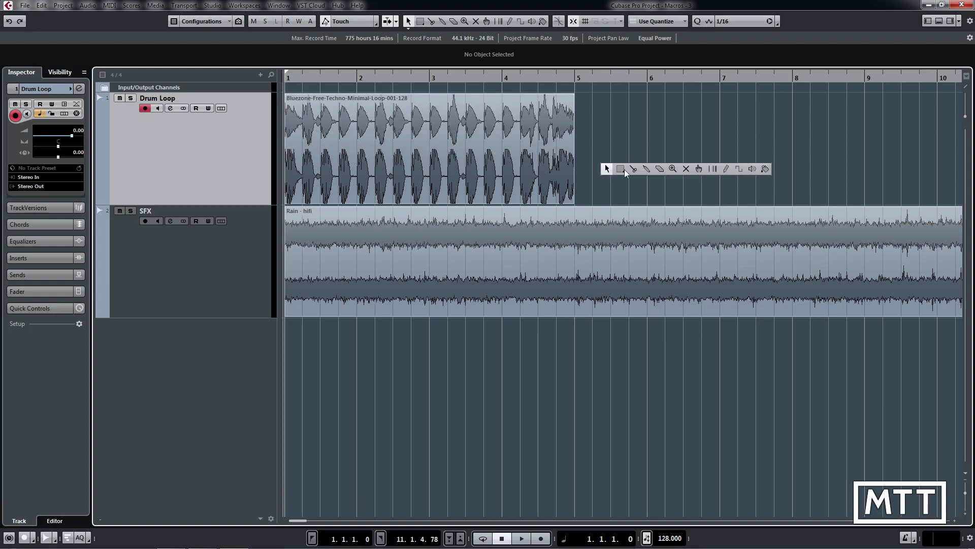
{"action": "left_click", "coordinate": [605, 165]}
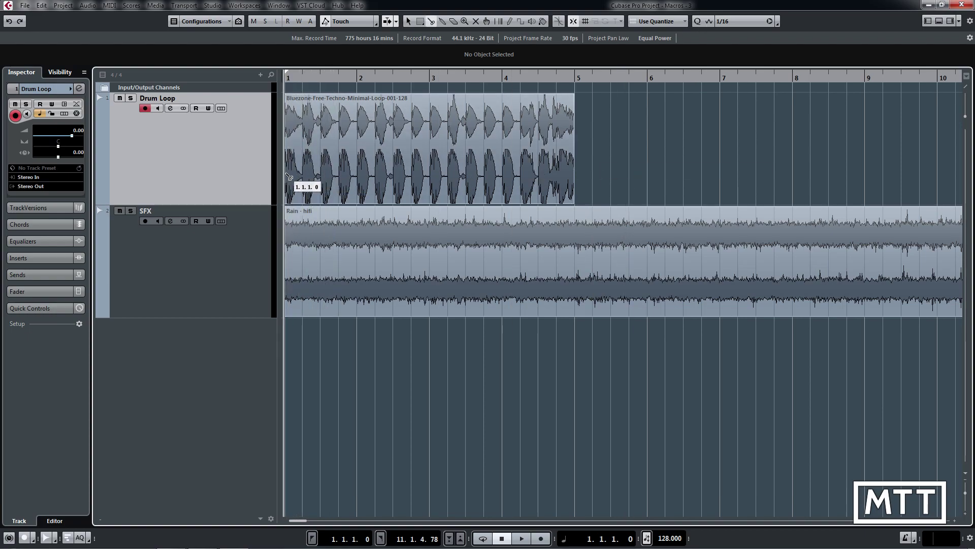
{"action": "left_click_drag", "start_coordinate": [290, 176], "coordinate": [643, 175]}
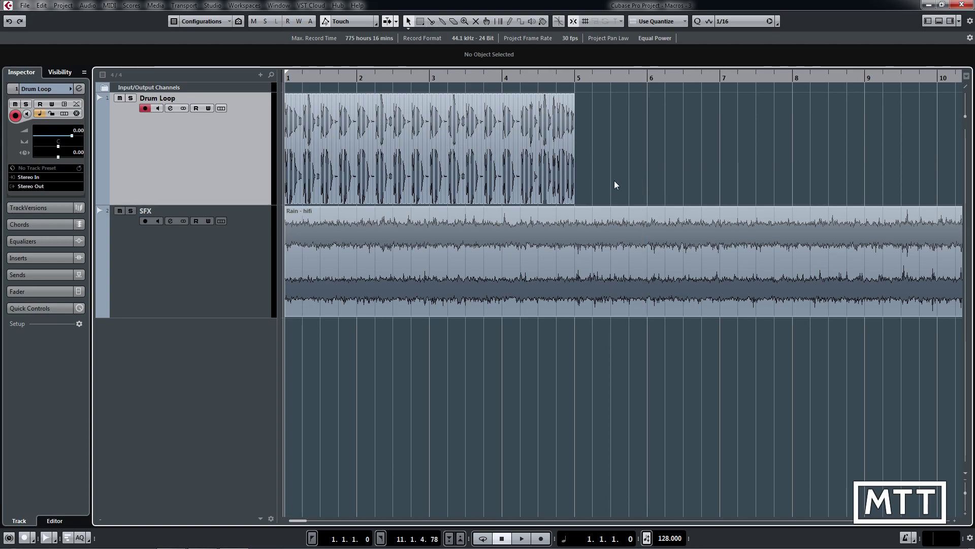
{"action": "left_click", "coordinate": [285, 197]}
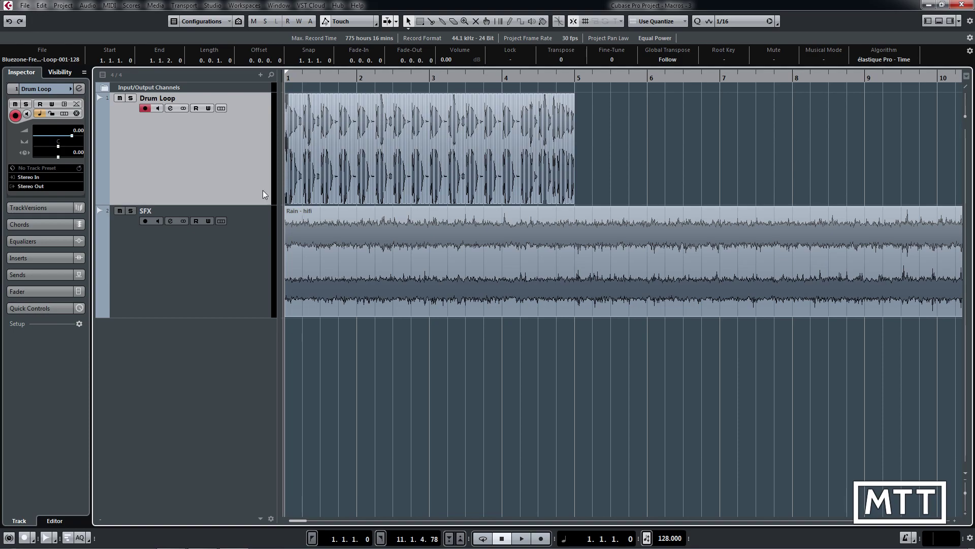
- Apply a macro from Edit > Macros to the selected Drum Loop slice
{"action": "left_click", "coordinate": [41, 6]}
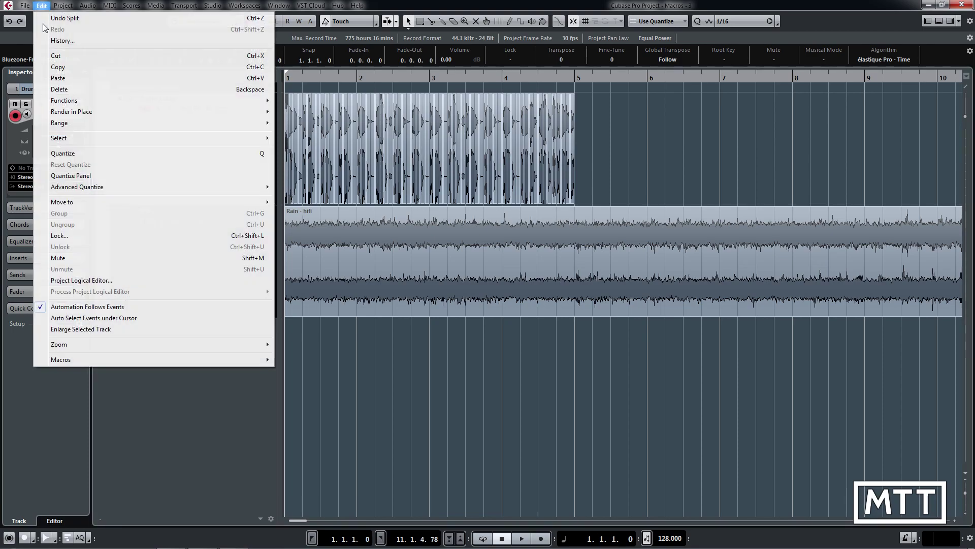
{"action": "mouse_move", "coordinate": [220, 359]}
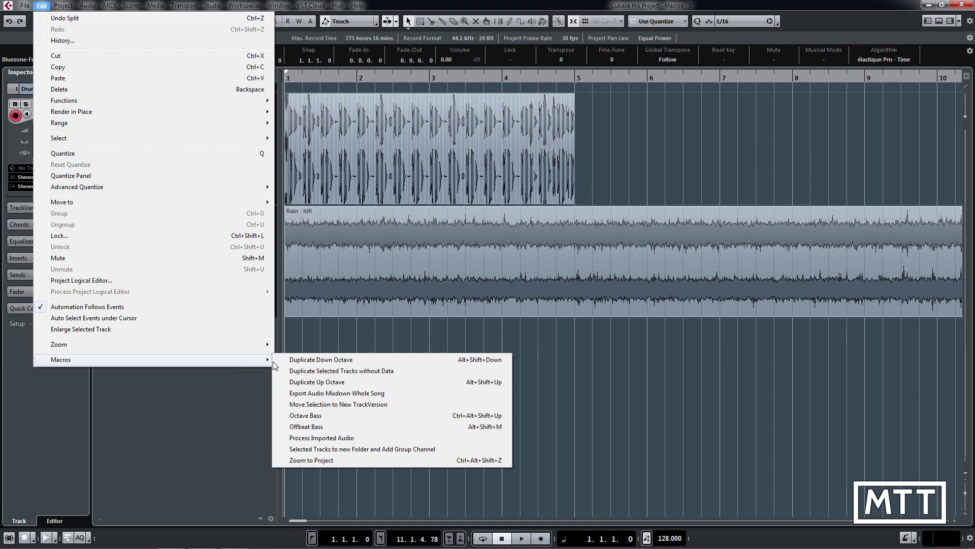
{"action": "left_click", "coordinate": [451, 427]}
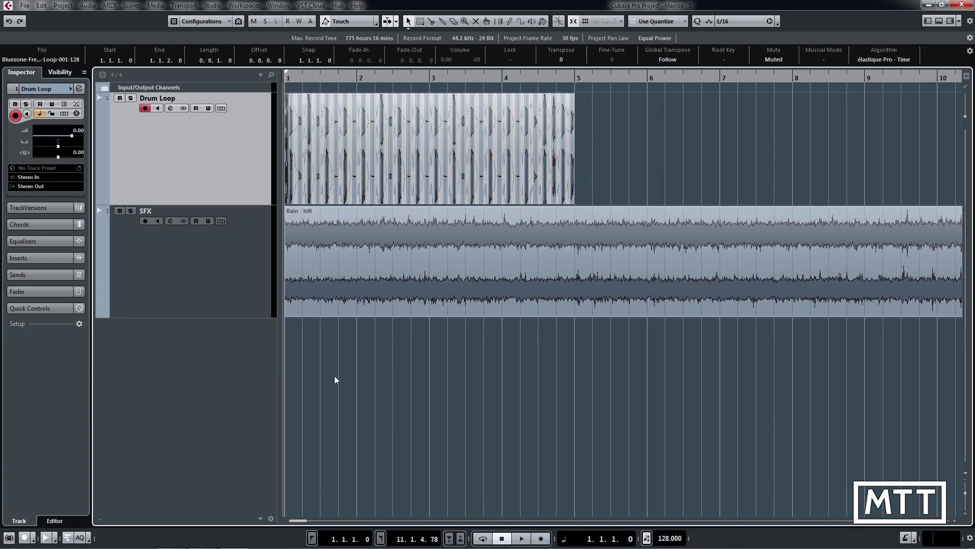
- Mute the SFX track, play back the sliced drum loop, and deselect the slice
{"action": "left_click", "coordinate": [121, 210]}
{"action": "key", "text": "space"}
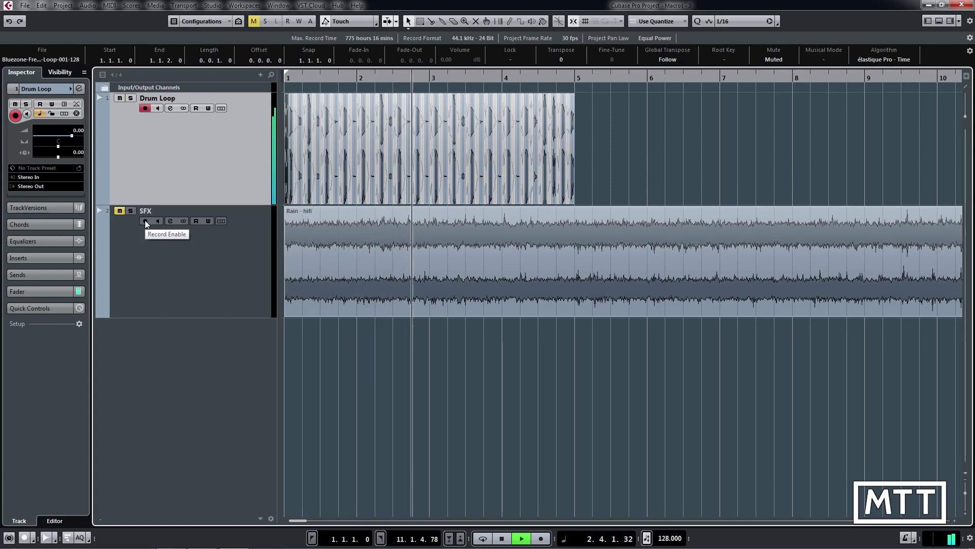
{"action": "key", "text": "space"}
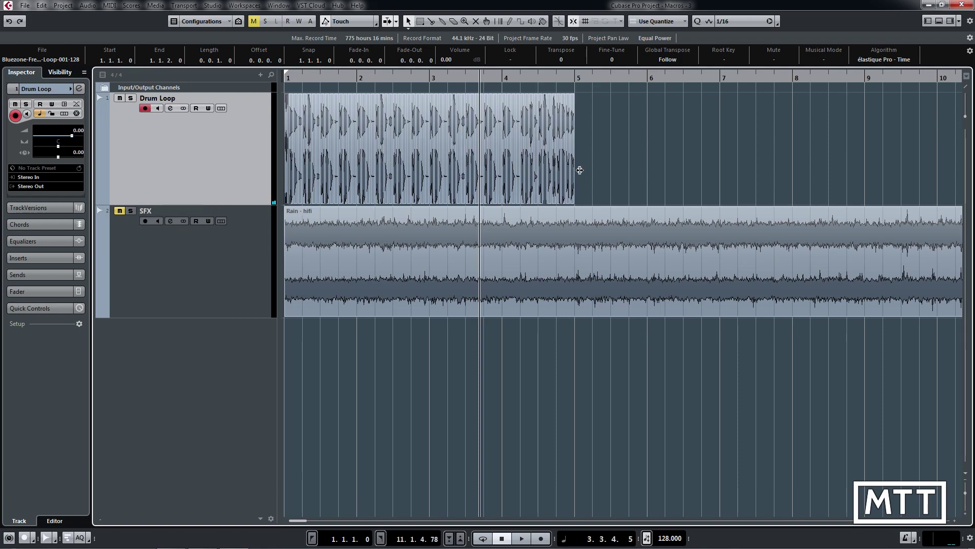
{"action": "left_click", "coordinate": [614, 178]}
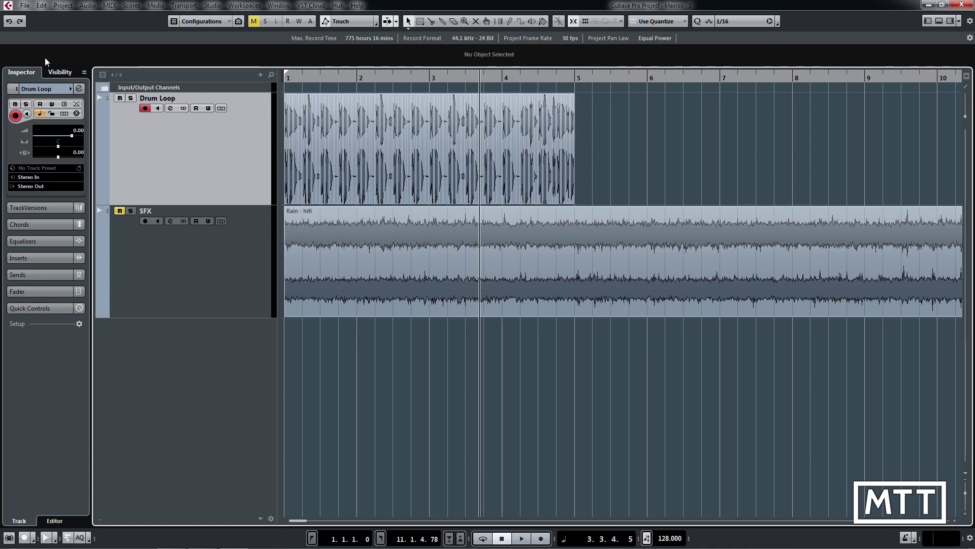
- Reopen Key Commands and add a new empty macro named 'Mute and Bounce Sample'
{"action": "left_click", "coordinate": [25, 7]}
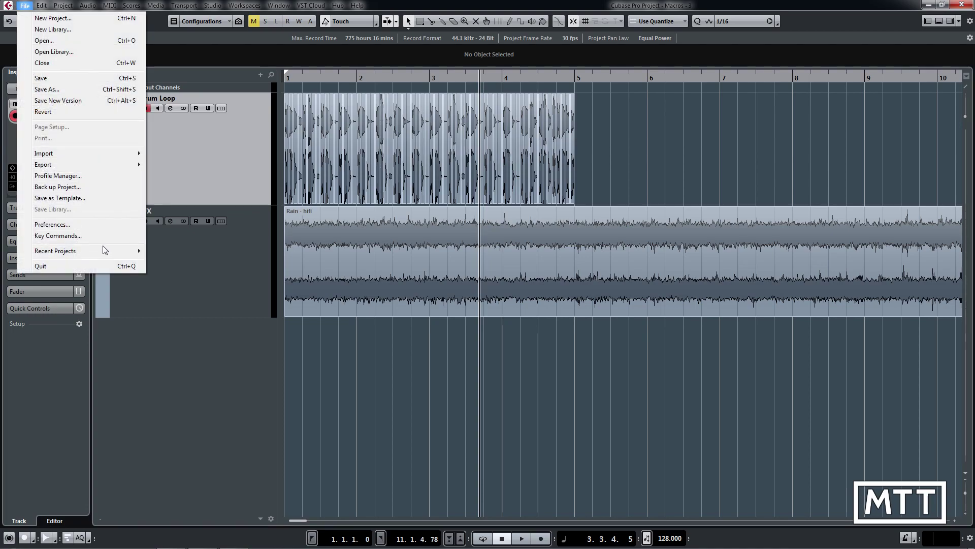
{"action": "left_click", "coordinate": [82, 235]}
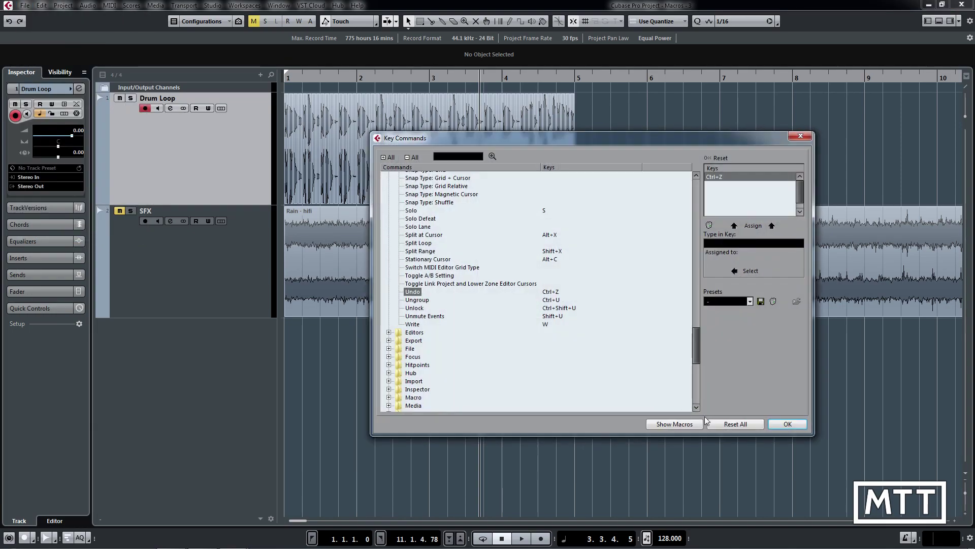
{"action": "left_click", "coordinate": [677, 424]}
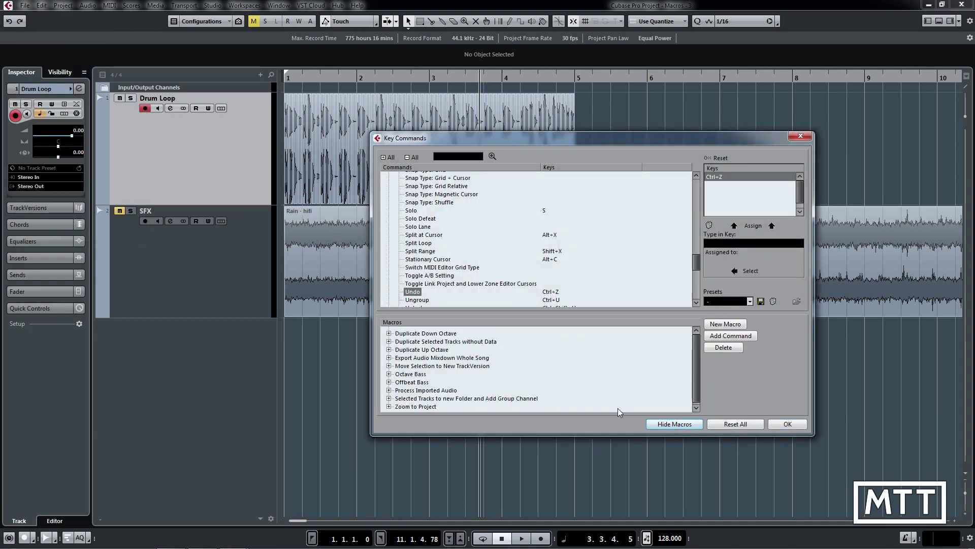
{"action": "left_click", "coordinate": [743, 334]}
{"action": "left_click", "coordinate": [726, 324]}
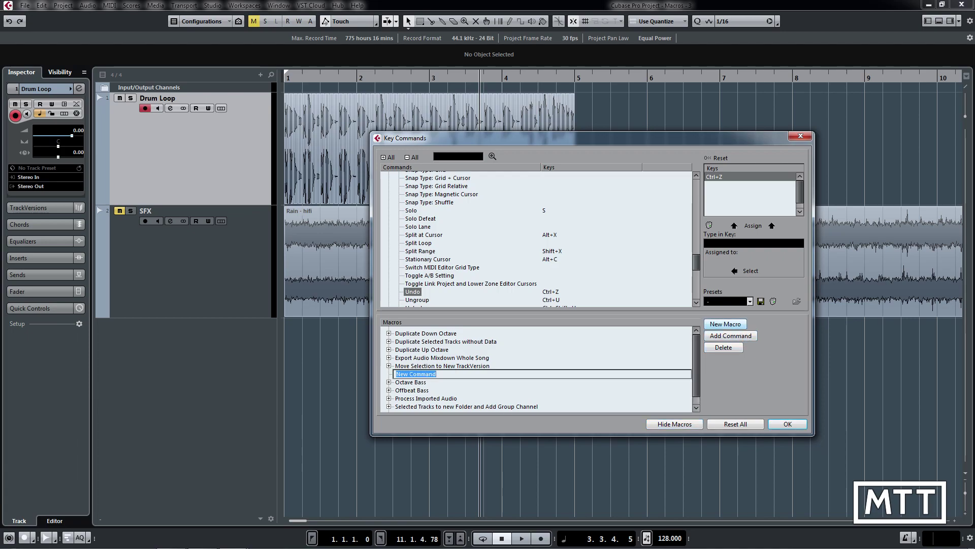
{"action": "type", "text": "Mute and B"}
{"action": "type", "text": "ounb"}
{"action": "type", "text": "ce Sampl"}
{"action": "type", "text": "e"}
{"action": "key", "text": "Return"}
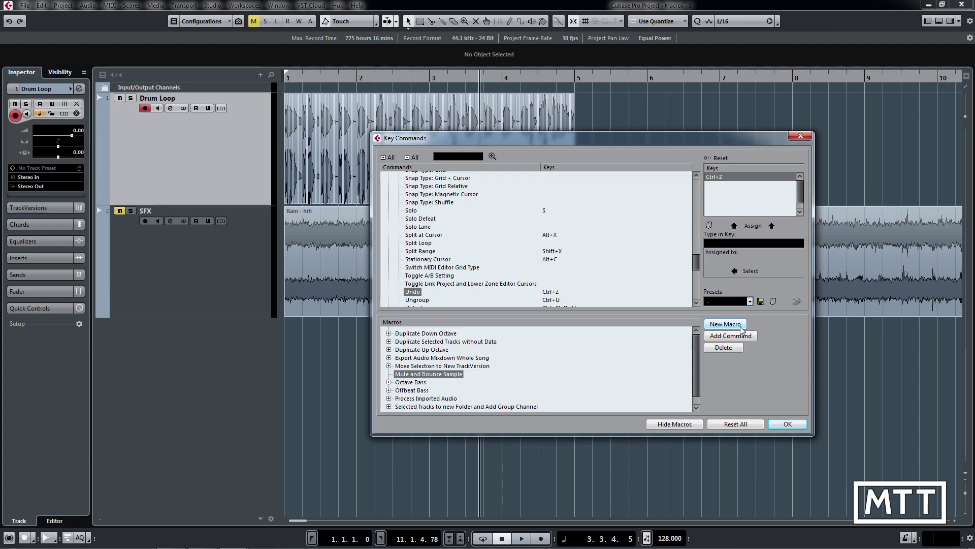
{"action": "left_click", "coordinate": [478, 158]}
- Add seven Offbeat Bass steps to the Mute and Bounce Sample macro
{"action": "type", "text": "offbeat"}
{"action": "key", "text": "Return"}
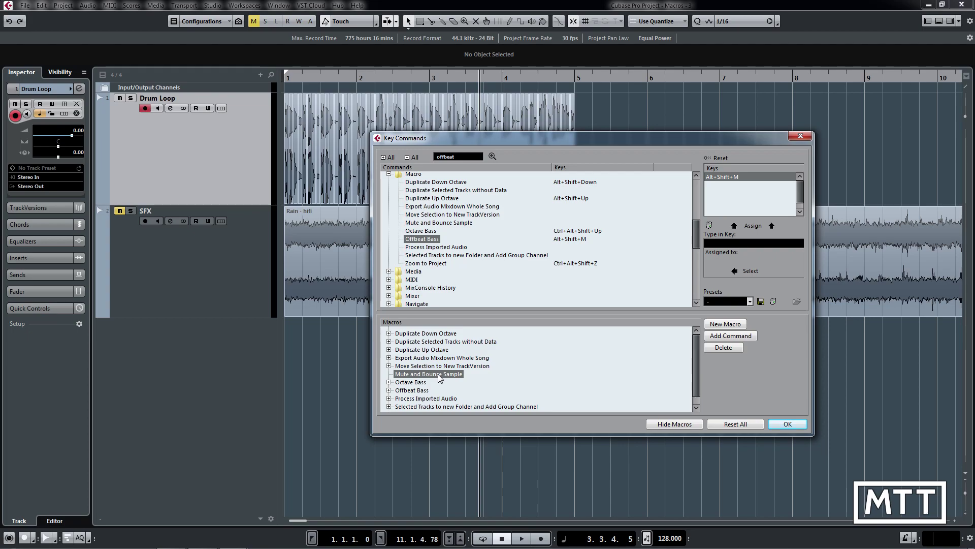
{"action": "left_click", "coordinate": [749, 338]}
{"action": "left_click", "coordinate": [748, 339]}
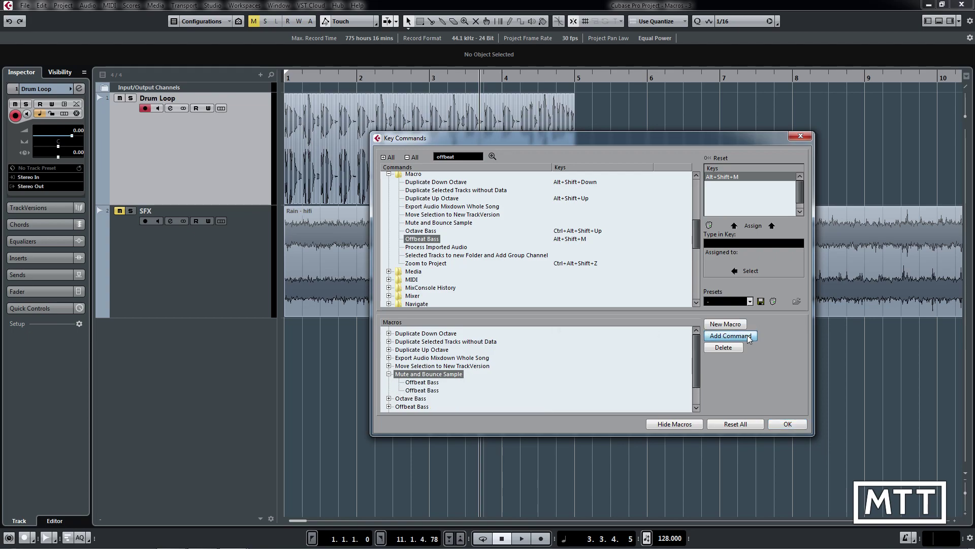
{"action": "left_click", "coordinate": [749, 339]}
{"action": "left_click", "coordinate": [749, 338]}
{"action": "left_click", "coordinate": [748, 338]}
{"action": "left_click", "coordinate": [749, 338]}
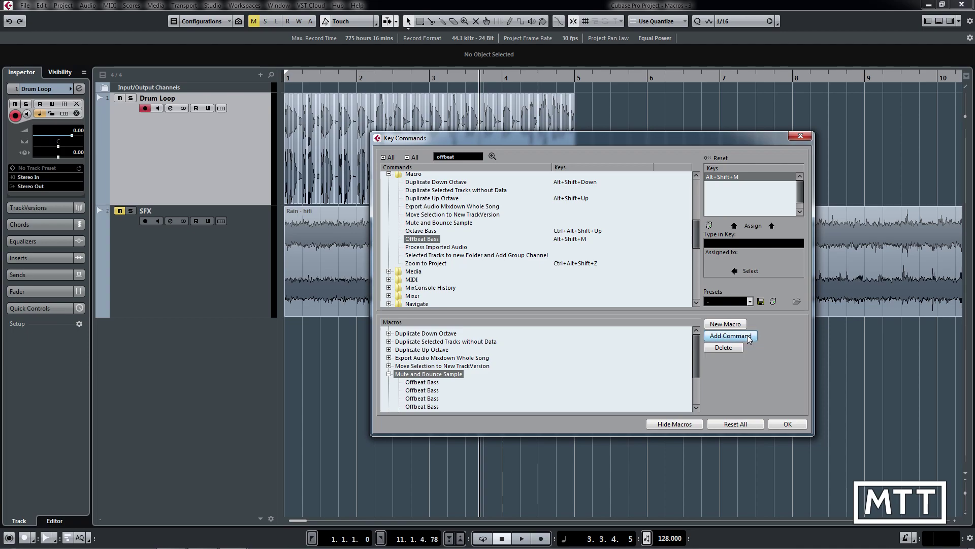
{"action": "left_click", "coordinate": [749, 339]}
{"action": "left_click_drag", "start_coordinate": [696, 357], "coordinate": [693, 373]}
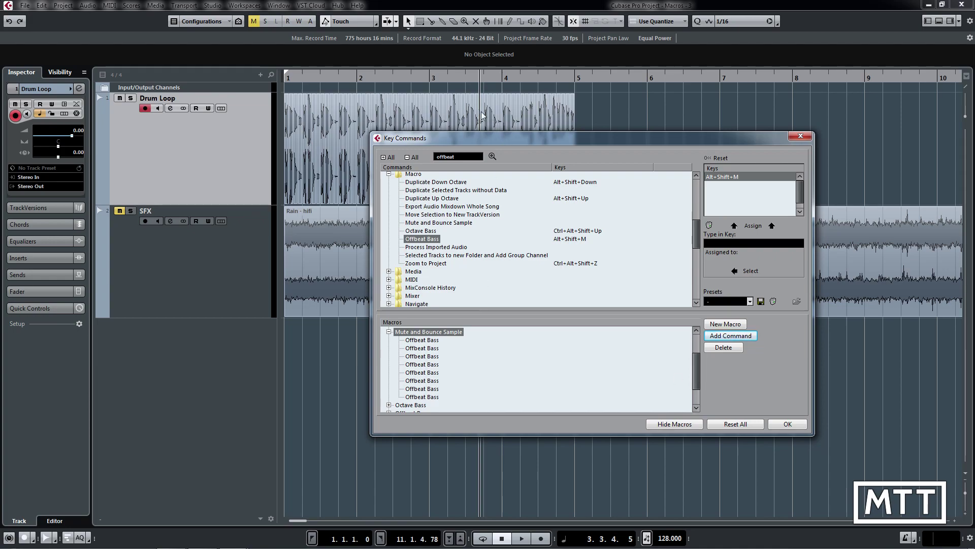
- Append Edit - Select All on Tracks and Audio - Bounce Selection, then save the macro
{"action": "double_click", "coordinate": [465, 157]}
{"action": "type", "text": "select all on"}
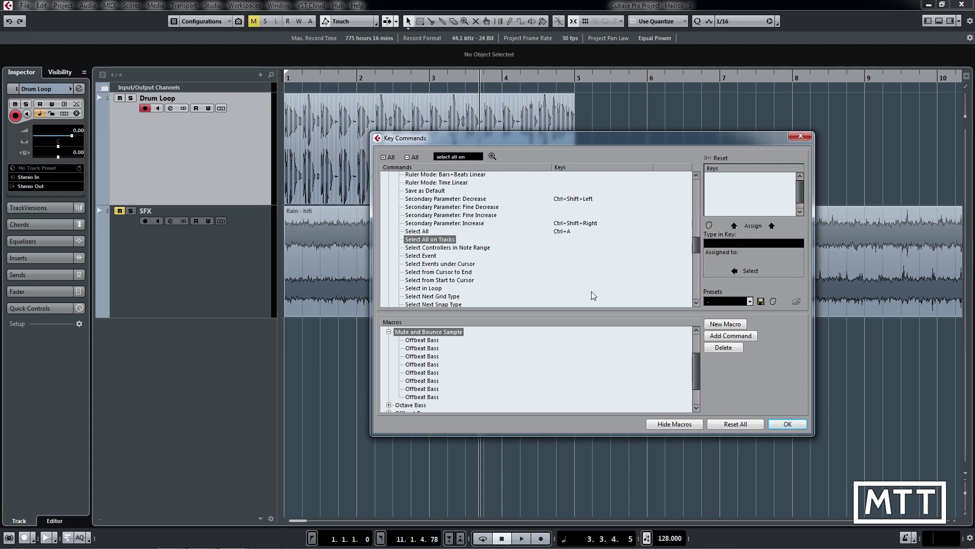
{"action": "left_click", "coordinate": [726, 336]}
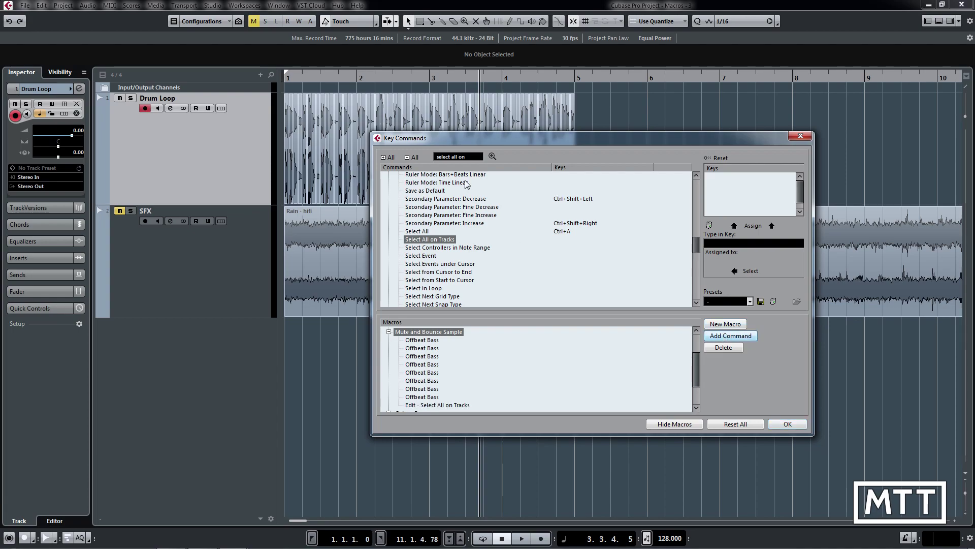
{"action": "left_click", "coordinate": [465, 156]}
{"action": "type", "text": "bounce se"}
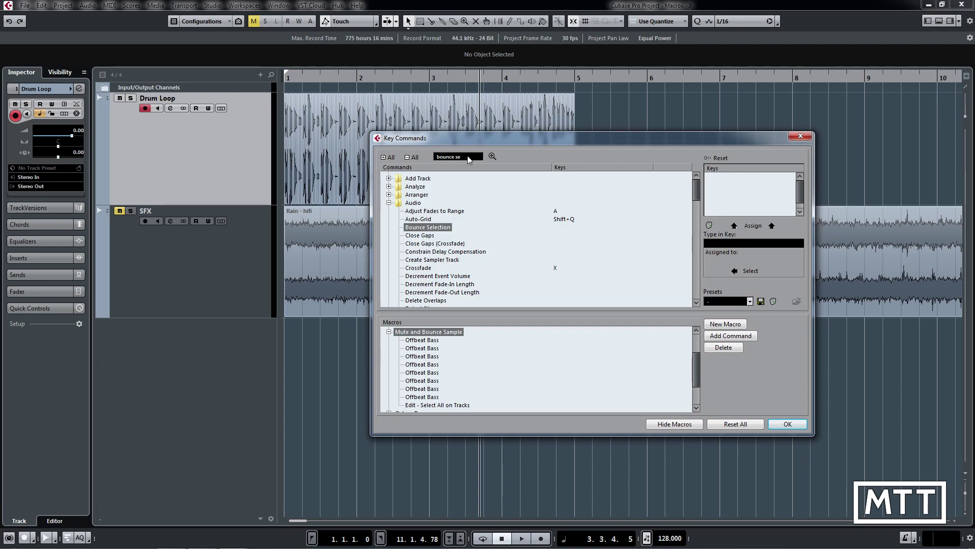
{"action": "left_click", "coordinate": [732, 337]}
{"action": "left_click_drag", "start_coordinate": [700, 364], "coordinate": [699, 372]}
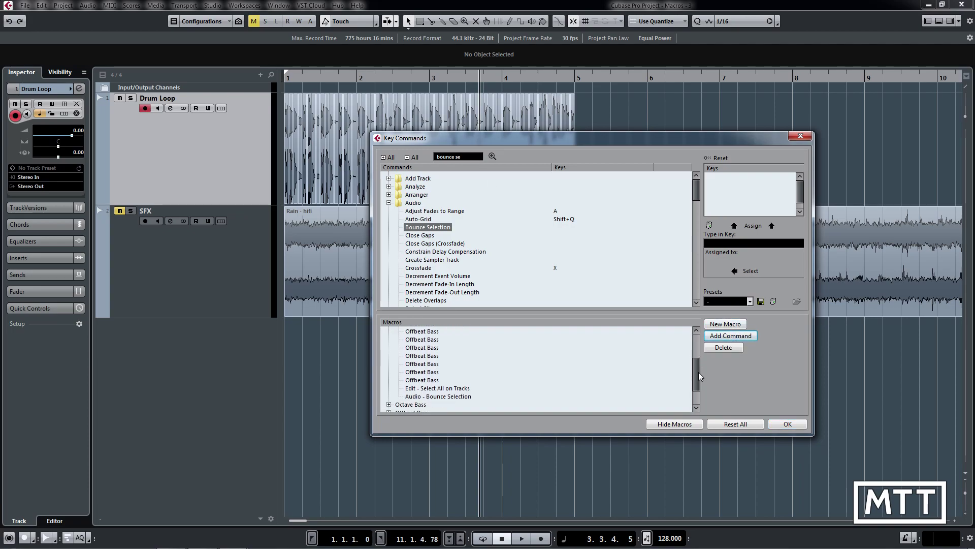
{"action": "left_click", "coordinate": [787, 424]}
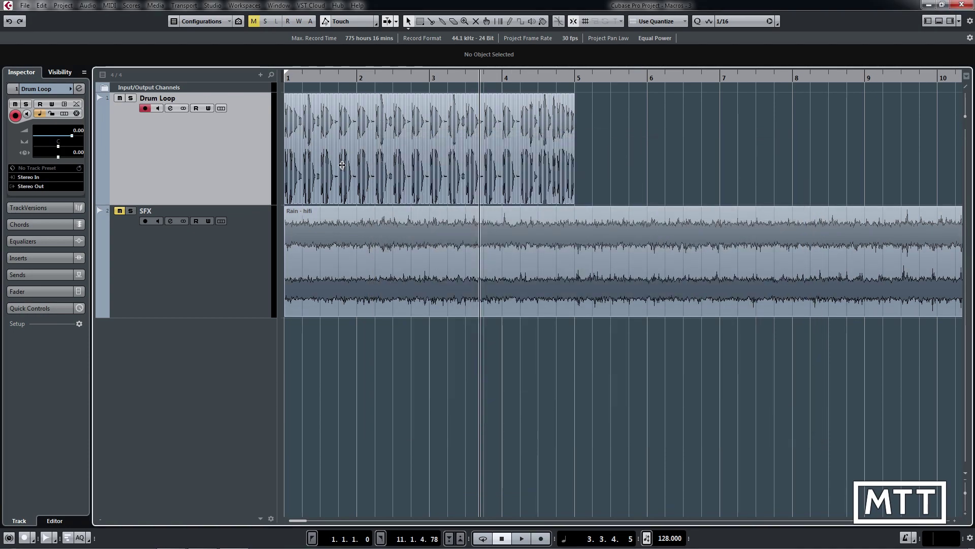
{"action": "left_click", "coordinate": [287, 169]}
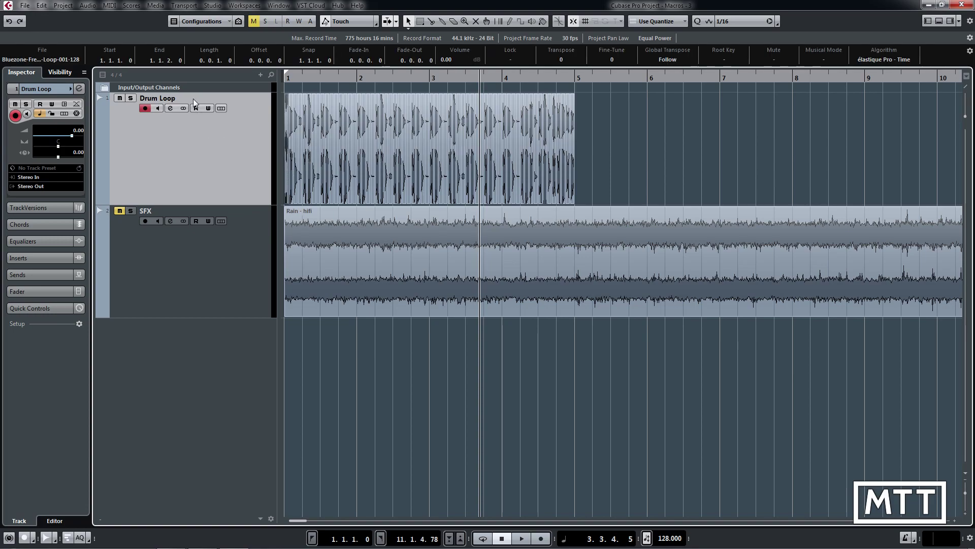
{"action": "left_click", "coordinate": [42, 5]}
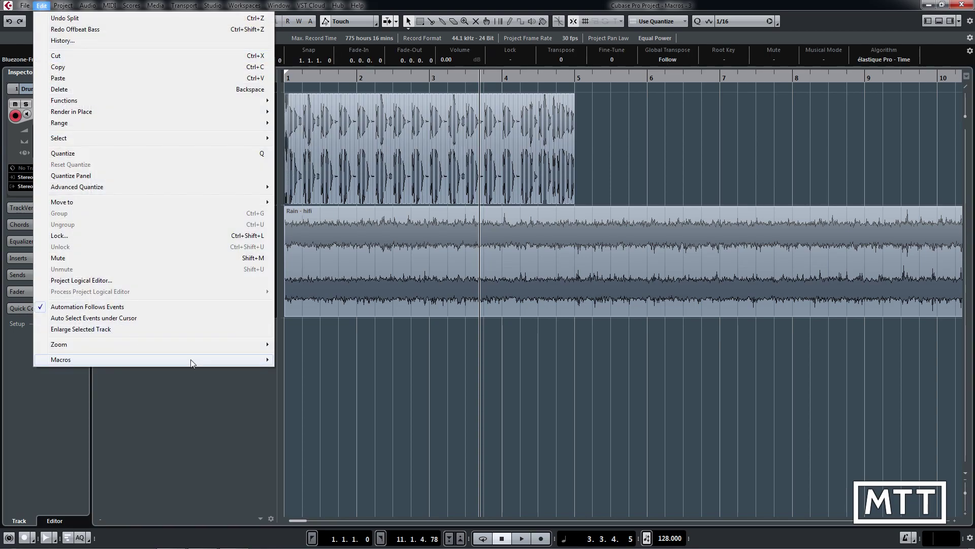
{"action": "mouse_move", "coordinate": [193, 361]}
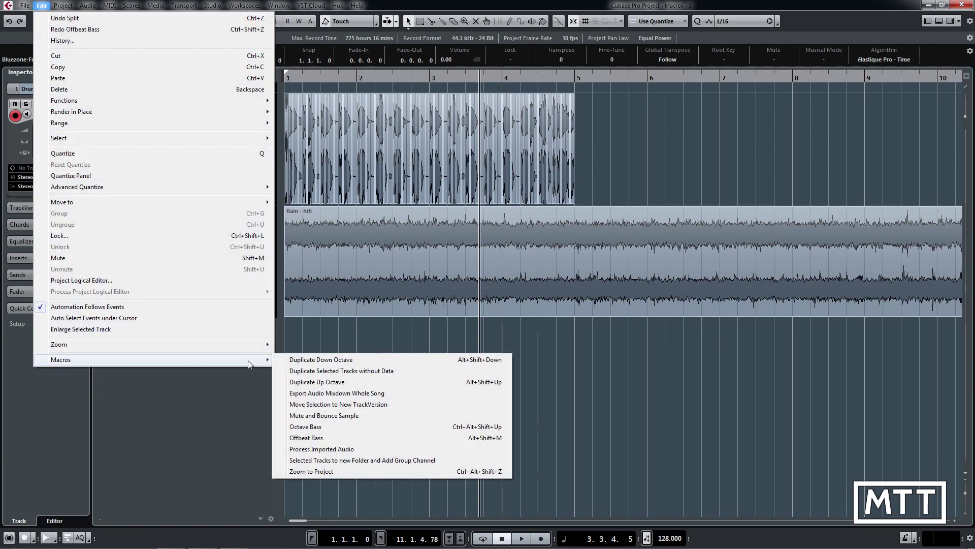
{"action": "left_click", "coordinate": [331, 416]}
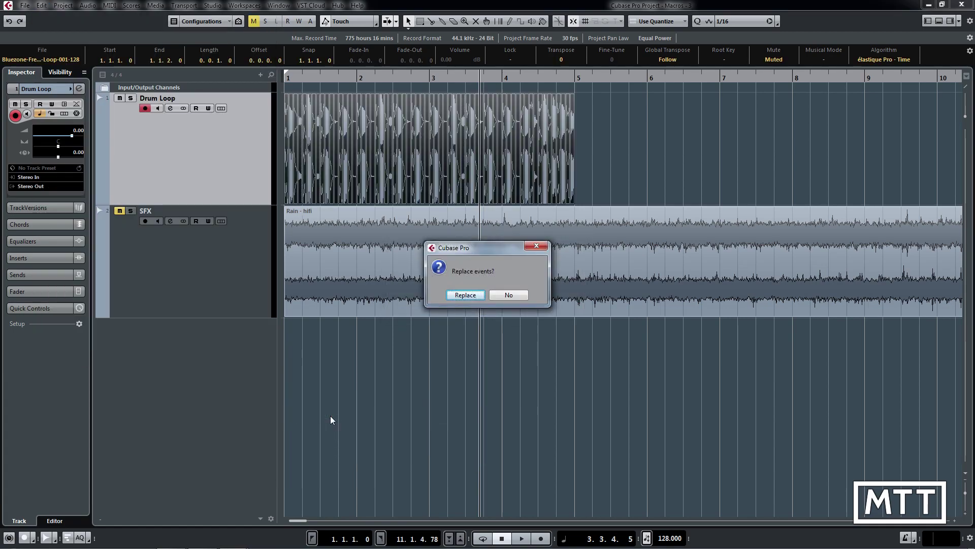
{"action": "left_click", "coordinate": [462, 296]}
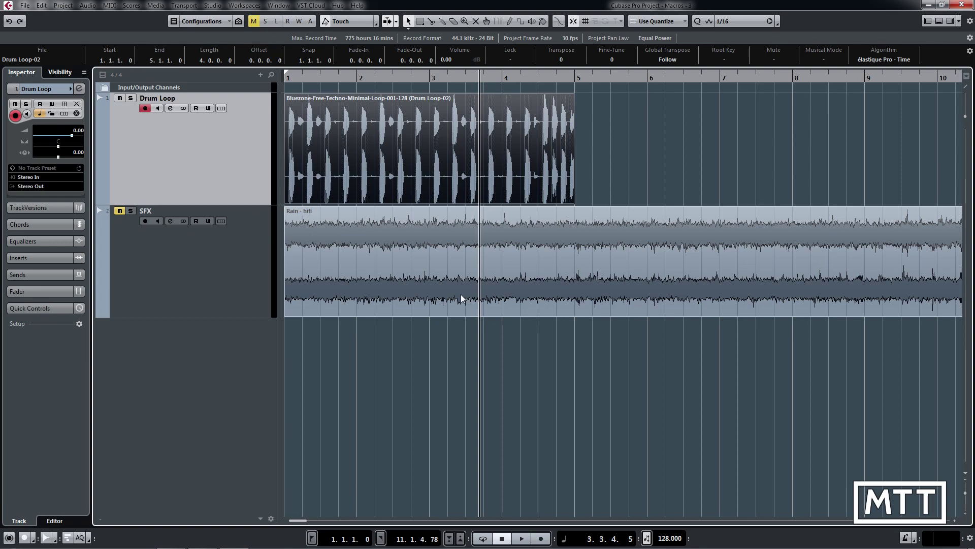
{"action": "key", "text": "ctrl+alt+s"}
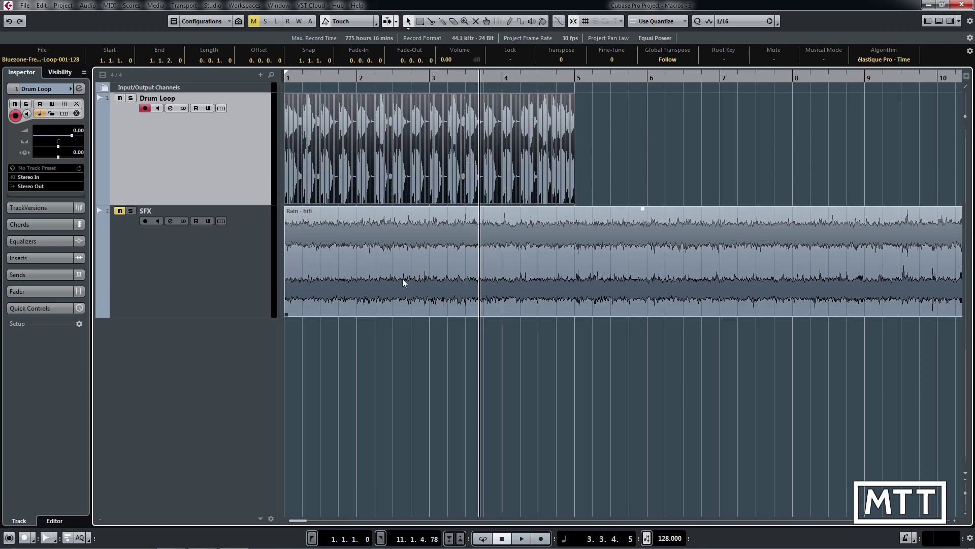
{"action": "left_click", "coordinate": [620, 164]}
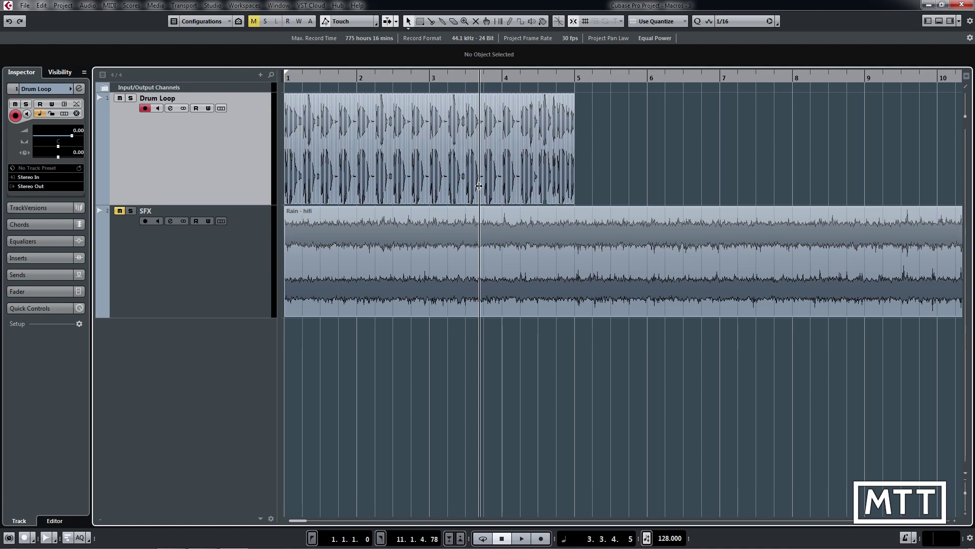
- Zoom out to the whole project timeline and return the playback position to the project start
{"action": "key", "text": "g"}
{"action": "key", "text": "g"}
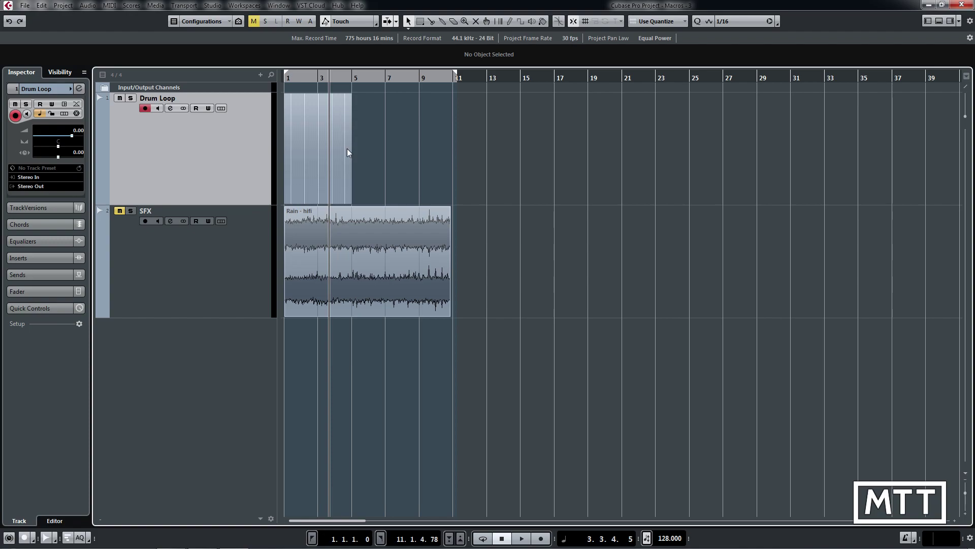
{"action": "key", "text": "Home"}
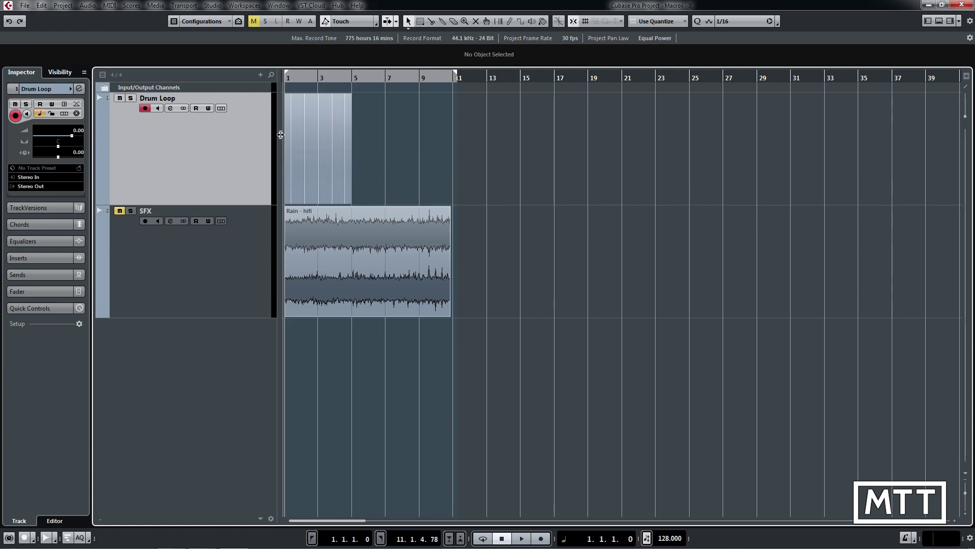
- Reopen Key Commands and browse the groups, collapsing Transport and Editors and expanding Process
{"action": "left_click", "coordinate": [24, 6]}
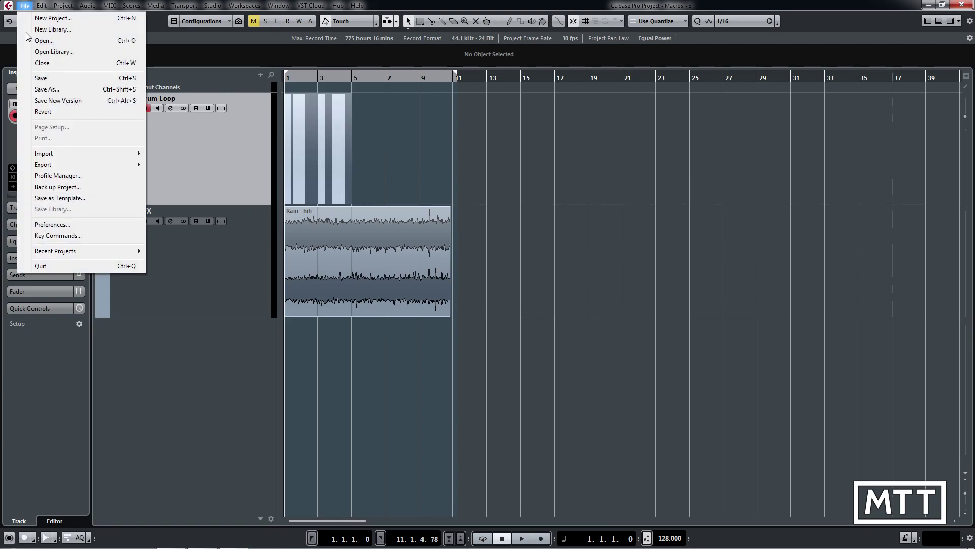
{"action": "left_click", "coordinate": [71, 235]}
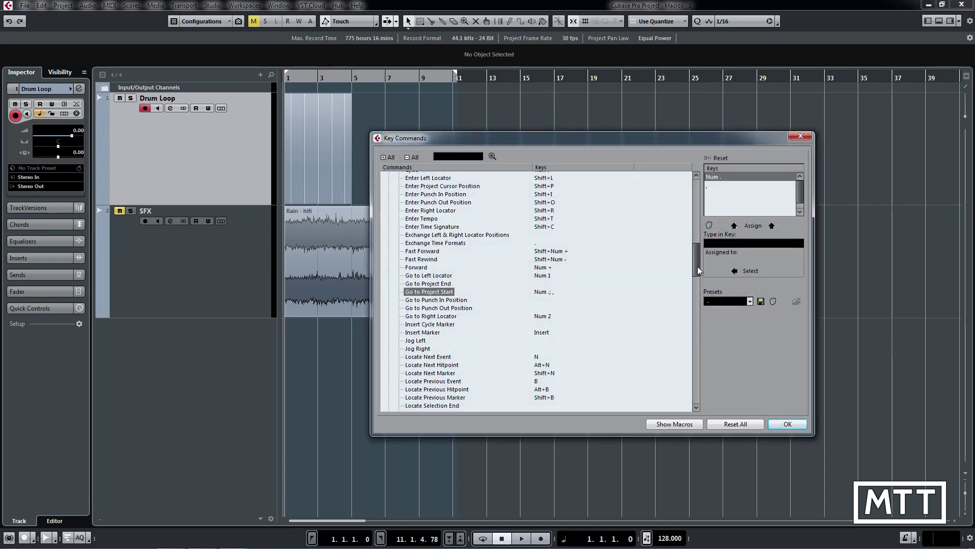
{"action": "left_click_drag", "start_coordinate": [697, 266], "coordinate": [472, 329]}
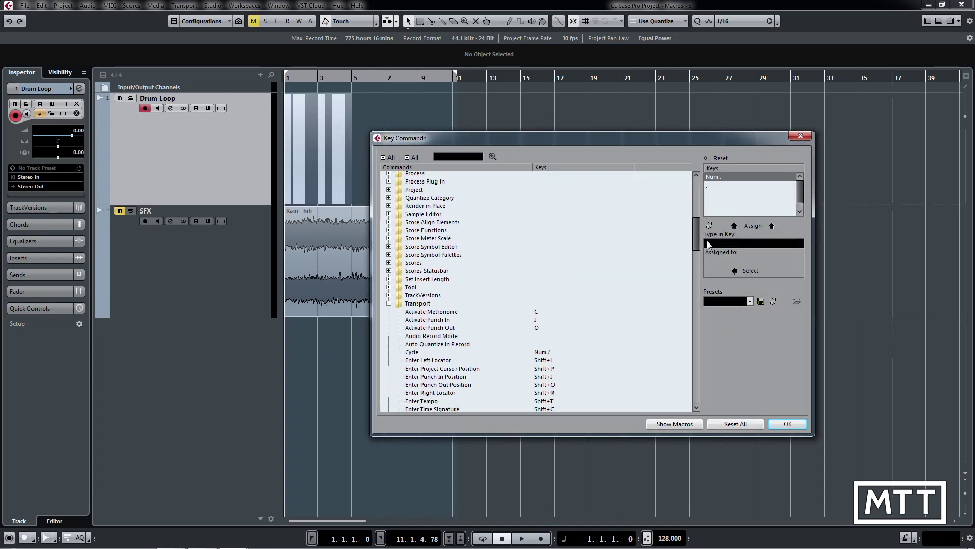
{"action": "left_click", "coordinate": [391, 307]}
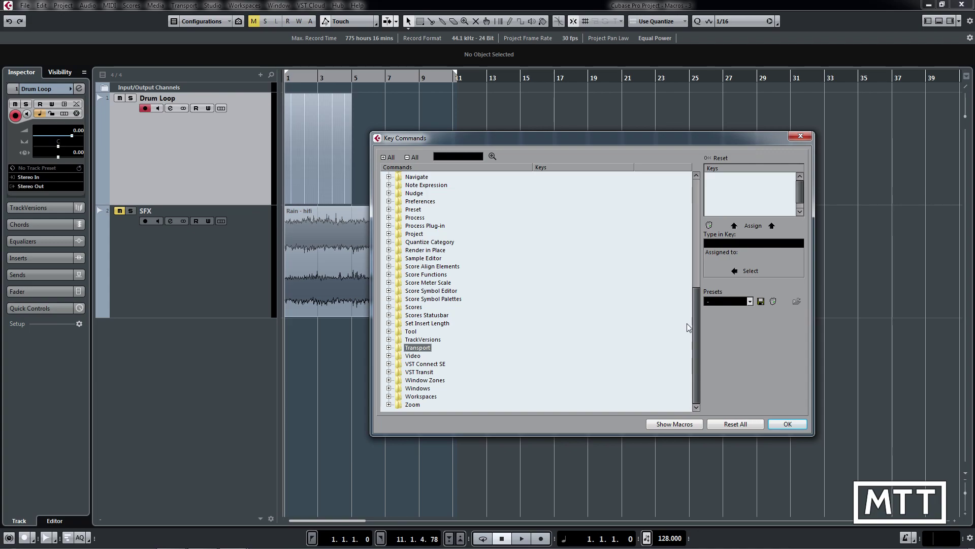
{"action": "left_click_drag", "start_coordinate": [696, 328], "coordinate": [698, 229]}
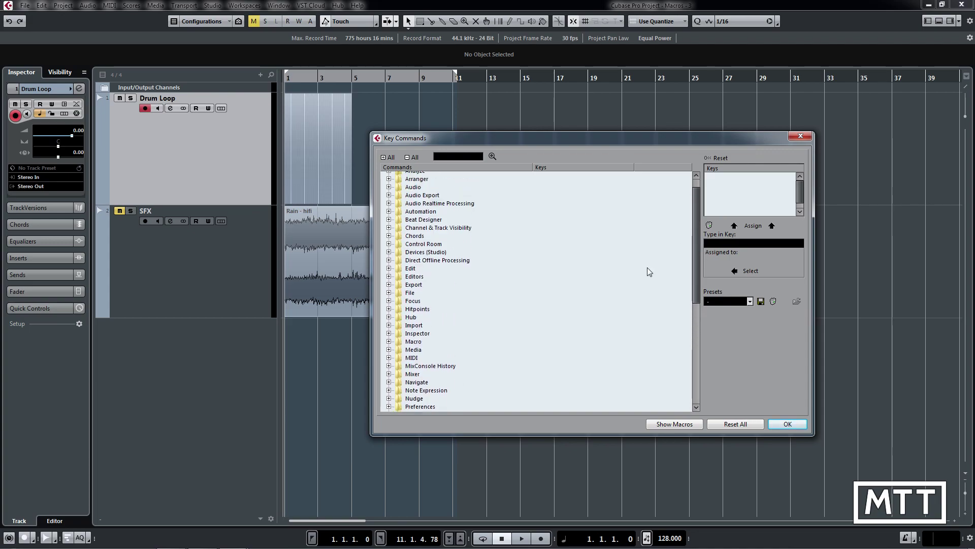
{"action": "left_click", "coordinate": [389, 275]}
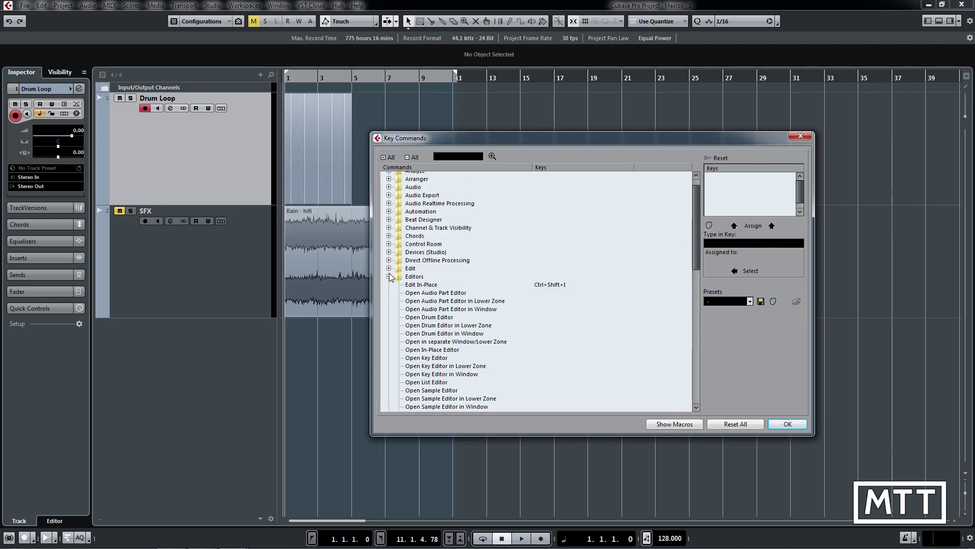
{"action": "left_click", "coordinate": [389, 275]}
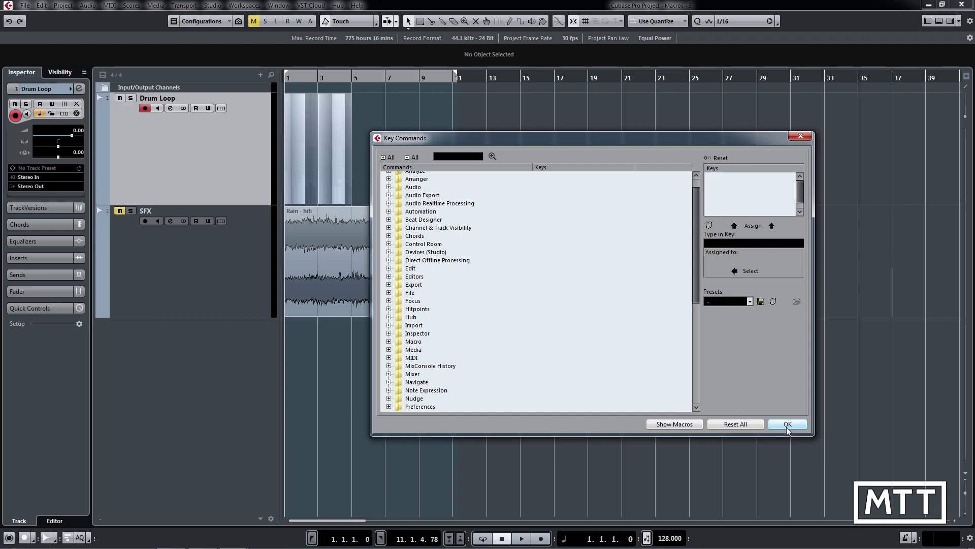
{"action": "left_click", "coordinate": [695, 342]}
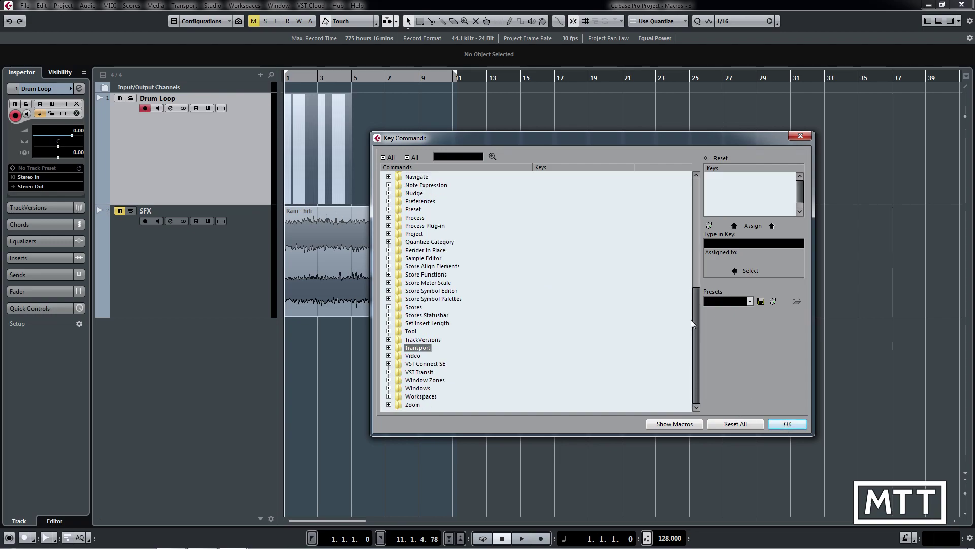
{"action": "left_click", "coordinate": [389, 217]}
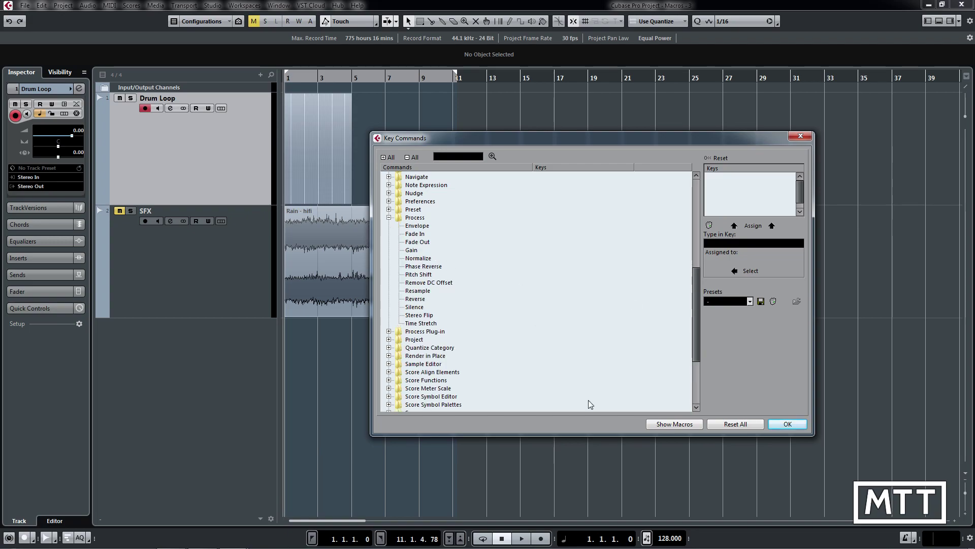
- Close Key Commands, select the Rain - hifi event on SFX, and reopen Key Commands
{"action": "left_click", "coordinate": [804, 422]}
{"action": "left_click", "coordinate": [351, 274]}
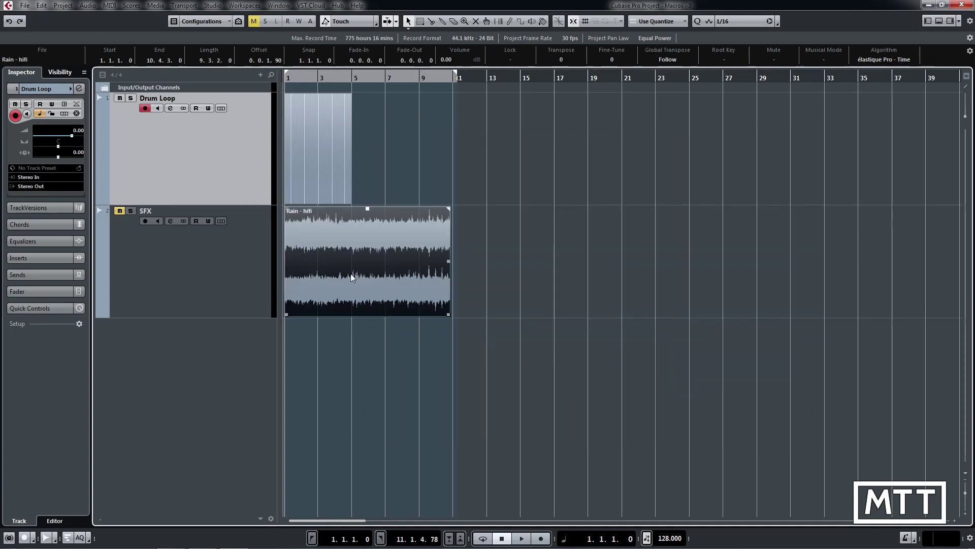
{"action": "left_click", "coordinate": [24, 6]}
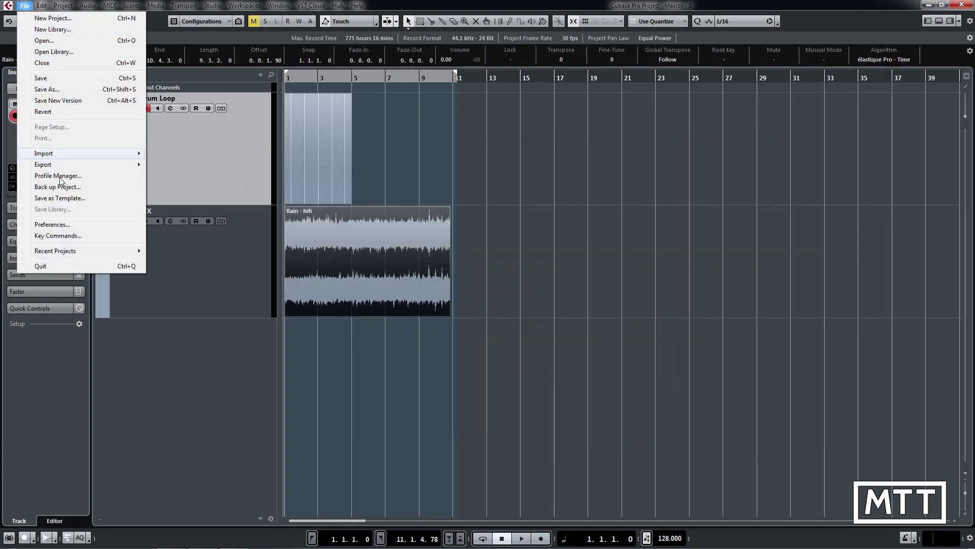
{"action": "left_click", "coordinate": [64, 235]}
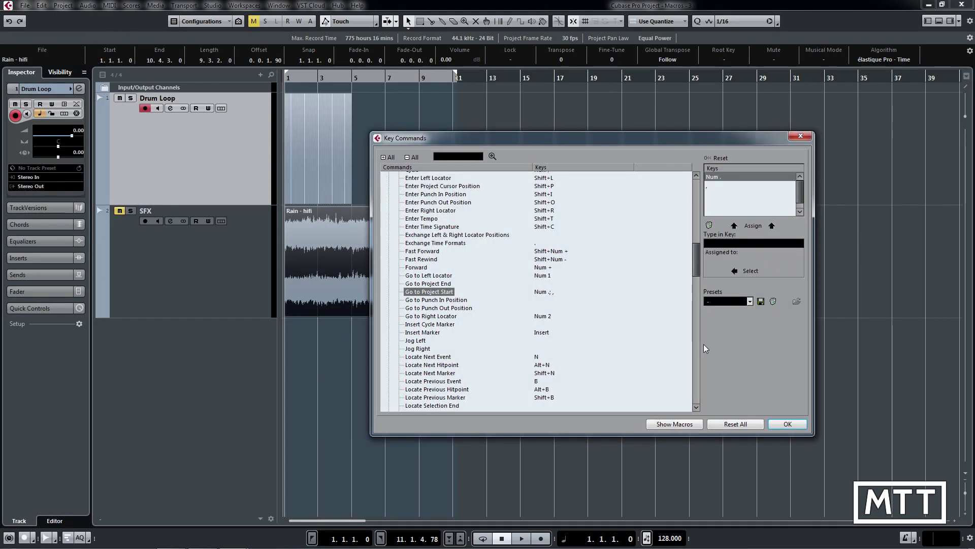
- Create a new macro named 'not great' containing the Process - Normalize command
{"action": "left_click", "coordinate": [674, 424]}
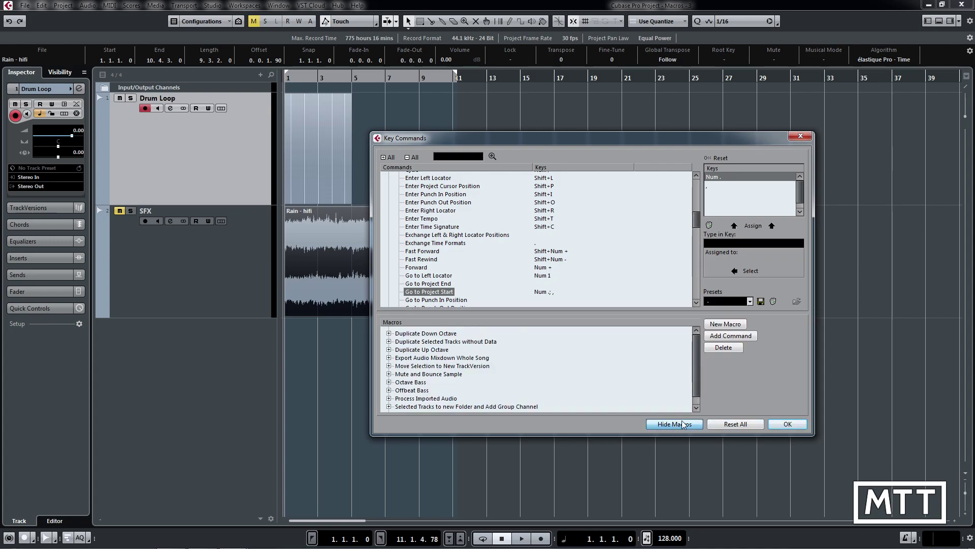
{"action": "left_click", "coordinate": [718, 325]}
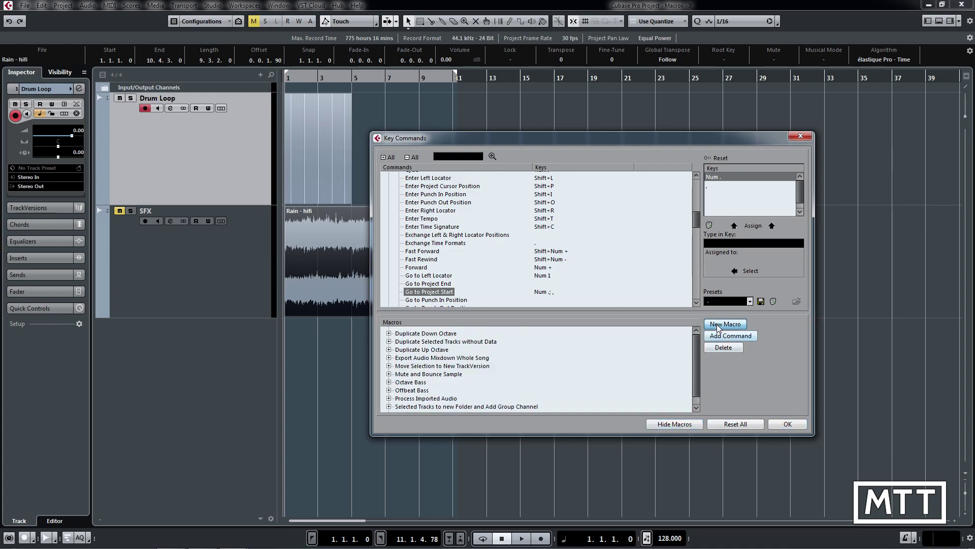
{"action": "type", "text": "not g"}
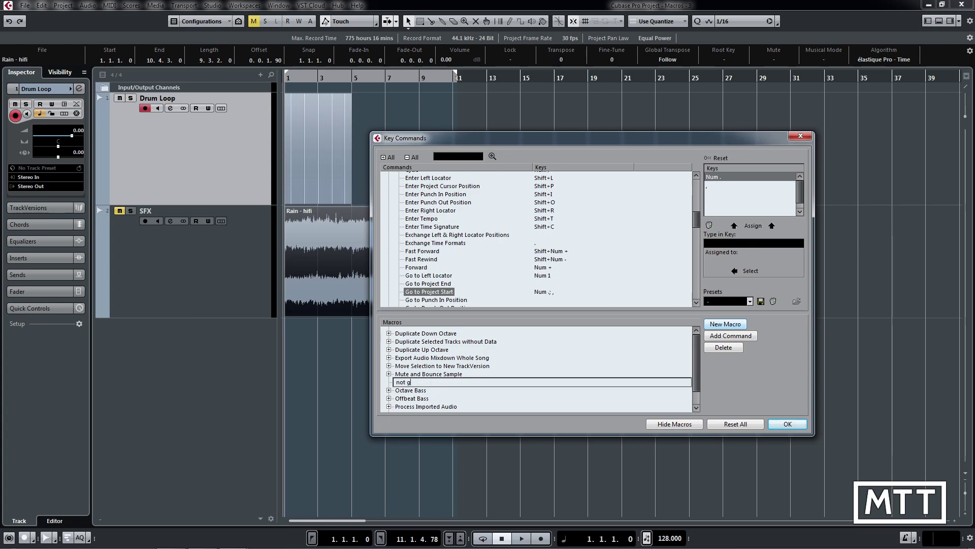
{"action": "type", "text": "reat"}
{"action": "key", "text": "Return"}
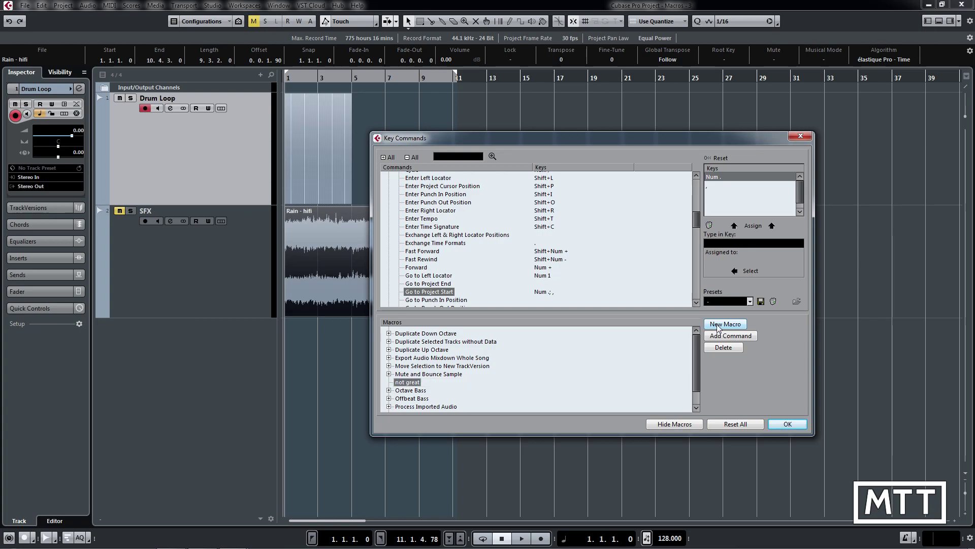
{"action": "left_click", "coordinate": [472, 156]}
{"action": "type", "text": "normalize"}
{"action": "key", "text": "Return"}
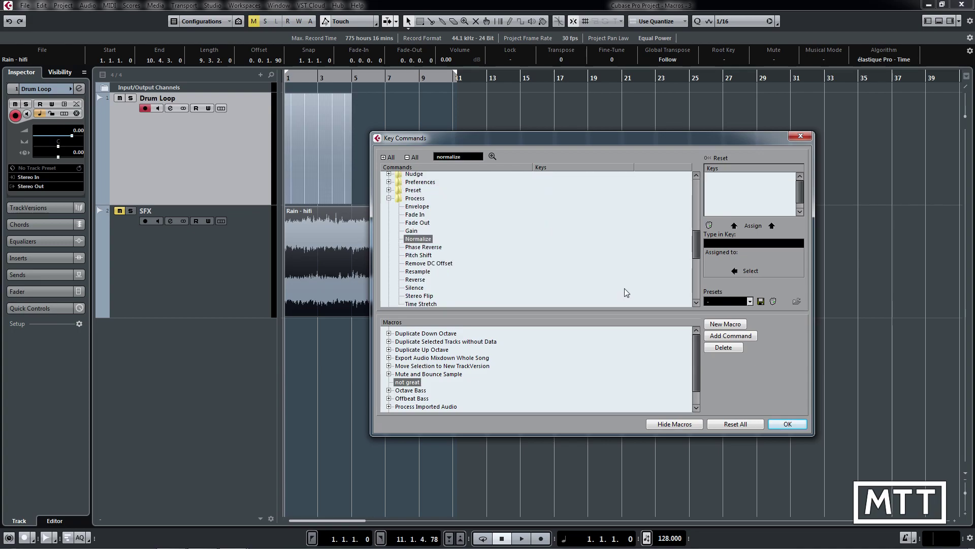
{"action": "left_click", "coordinate": [733, 336]}
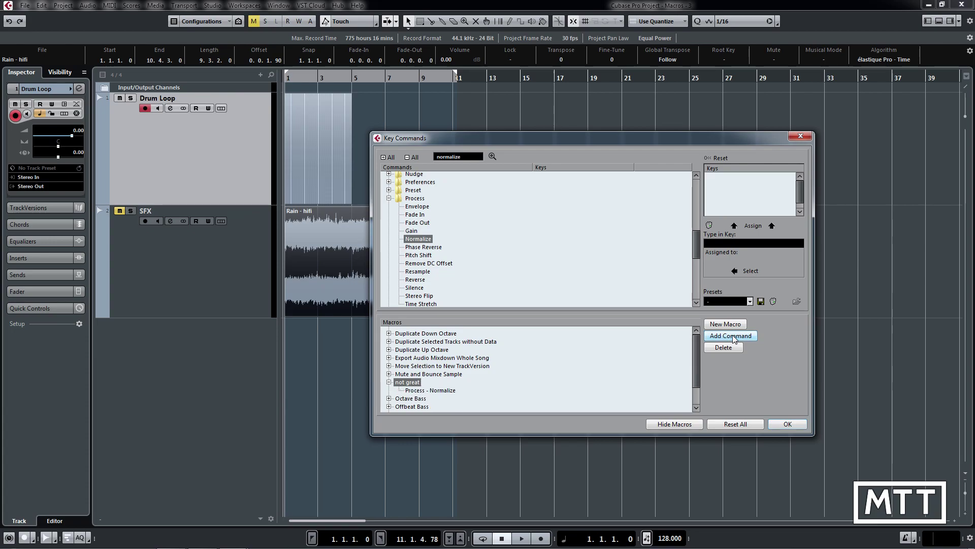
- Run the Mute and Bounce Sample macro on the Rain - hifi event, then undo it
{"action": "left_click", "coordinate": [786, 424]}
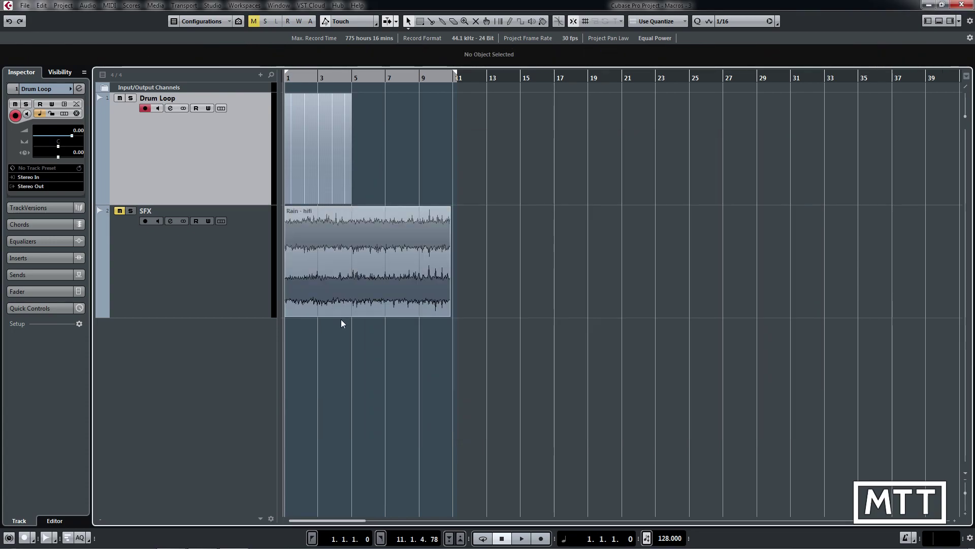
{"action": "left_click", "coordinate": [41, 5]}
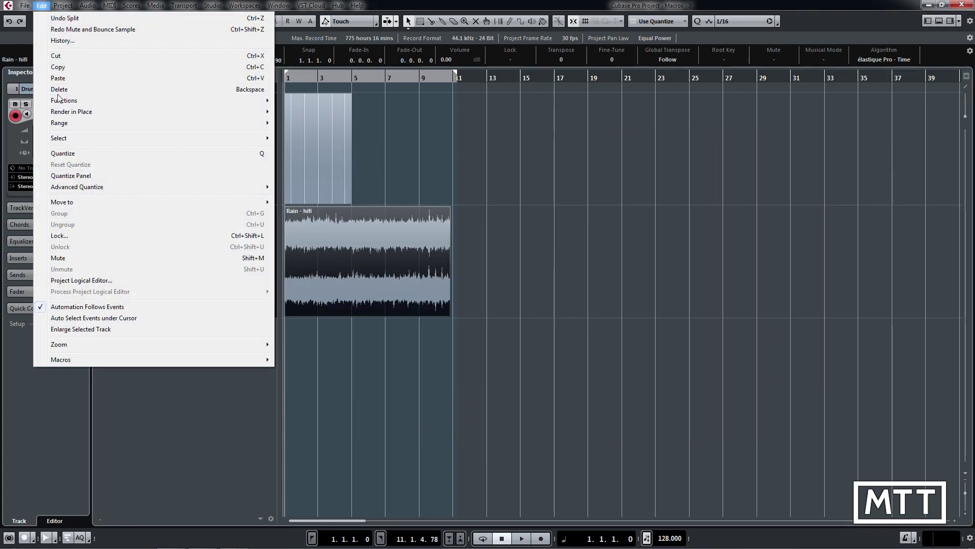
{"action": "mouse_move", "coordinate": [248, 359]}
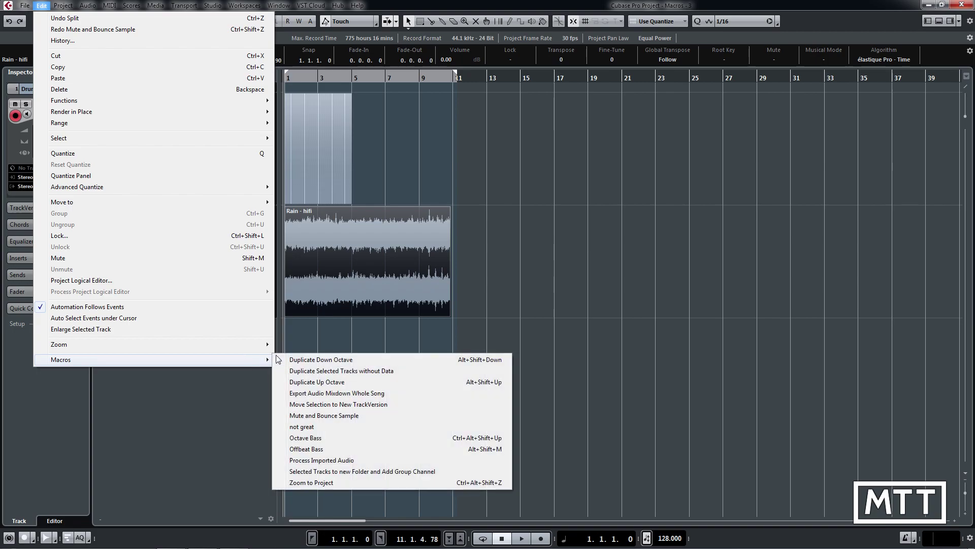
{"action": "left_click", "coordinate": [309, 418]}
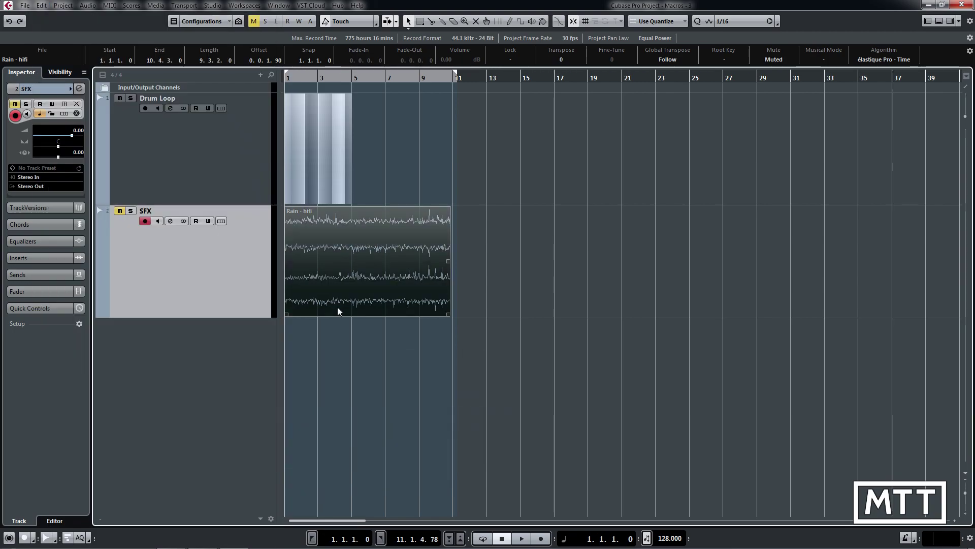
{"action": "key", "text": "ctrl+z"}
- Run the 'not great' macro to normalize the Rain - hifi event
{"action": "left_click", "coordinate": [42, 7]}
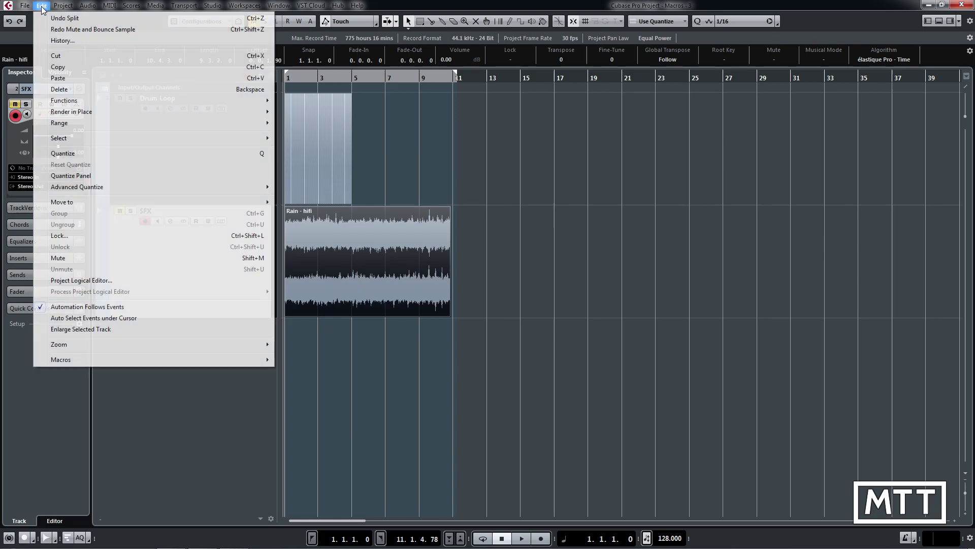
{"action": "mouse_move", "coordinate": [175, 343]}
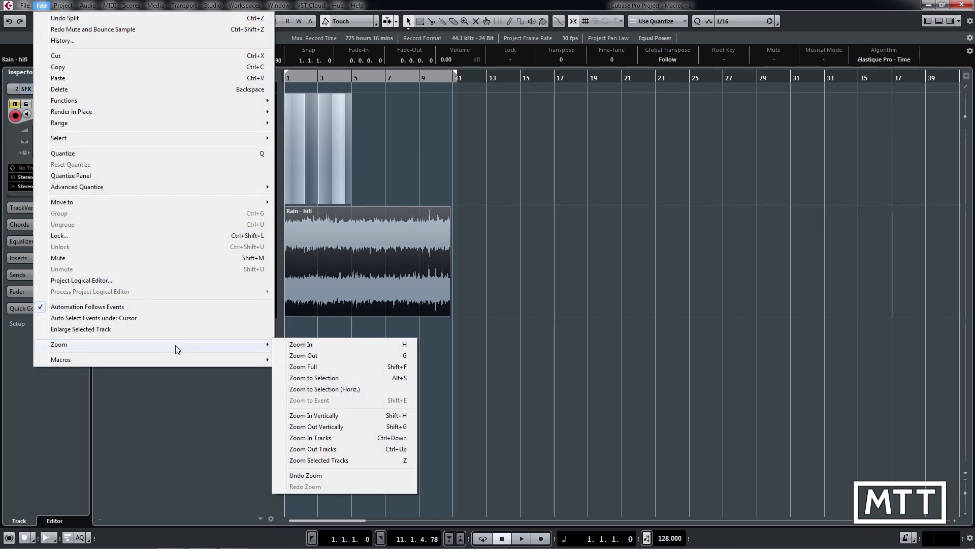
{"action": "mouse_move", "coordinate": [186, 361]}
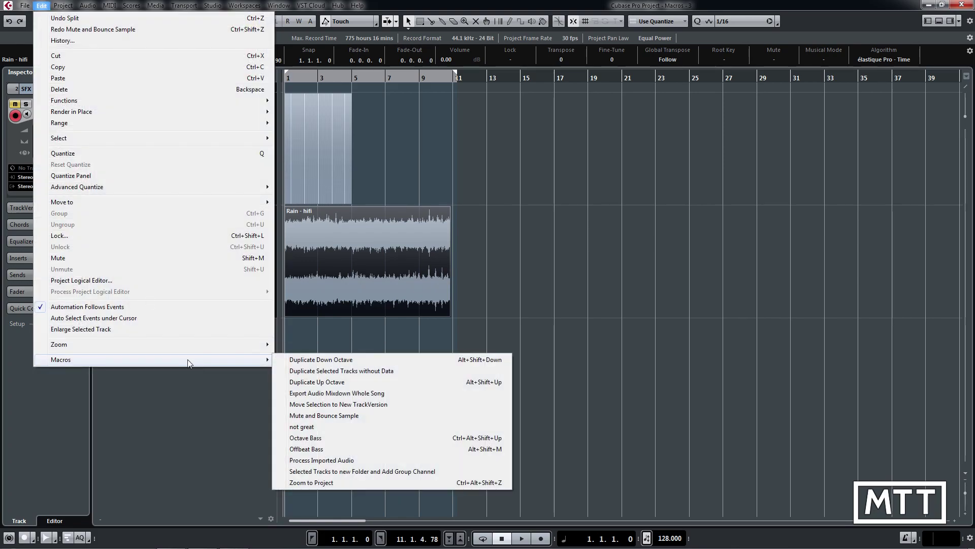
{"action": "left_click", "coordinate": [321, 428]}
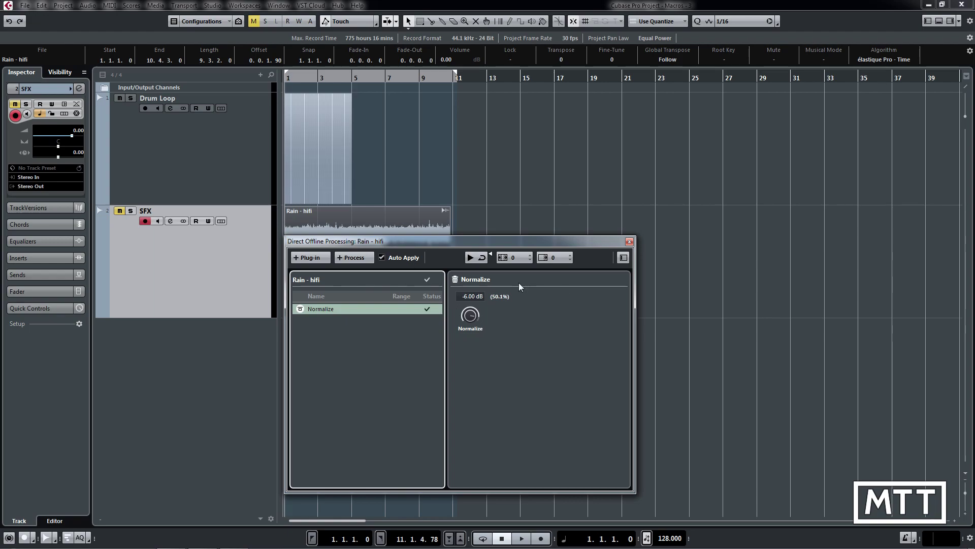
- Close the Direct Offline Processing window and reopen the Key Commands dialog
{"action": "left_click", "coordinate": [630, 242]}
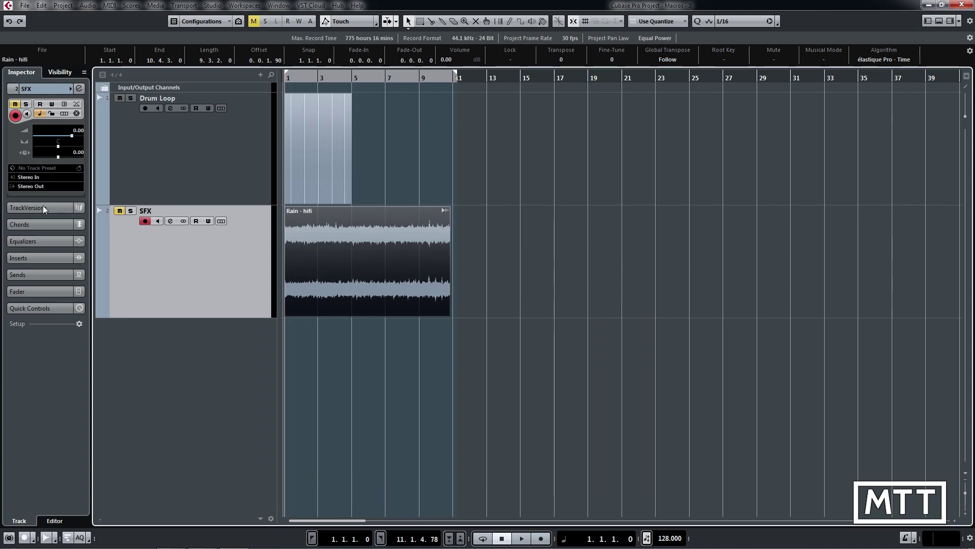
{"action": "left_click", "coordinate": [25, 5]}
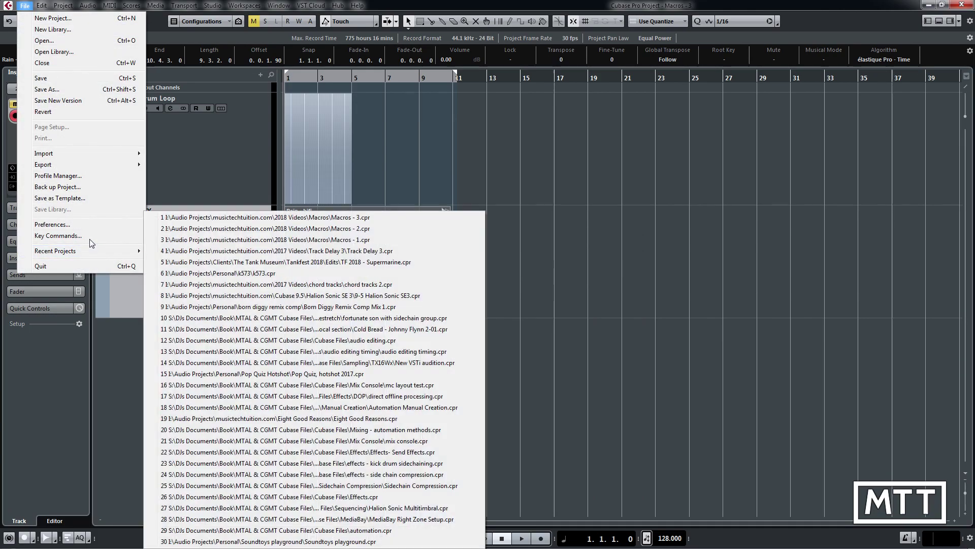
{"action": "left_click", "coordinate": [88, 236]}
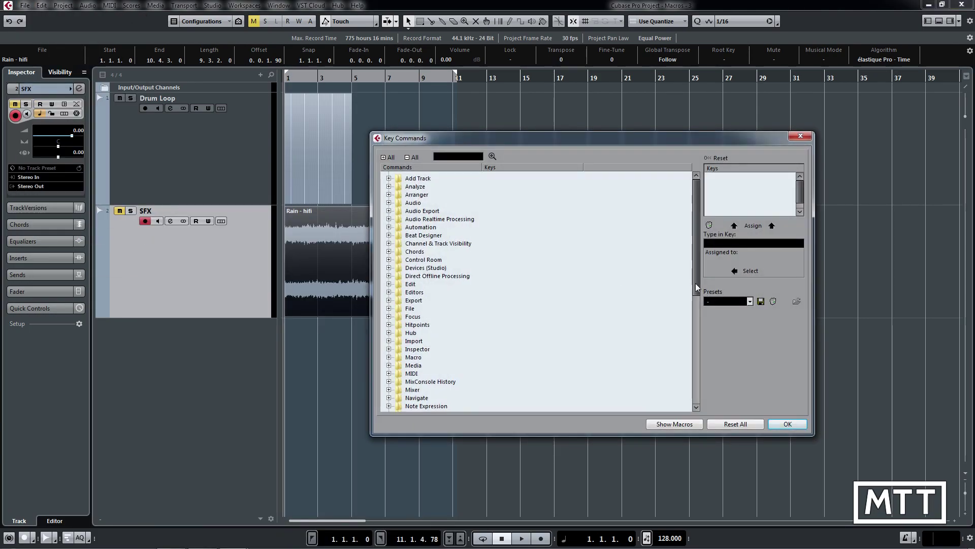
{"action": "mouse_move", "coordinate": [696, 282]}
{"action": "left_mouse_down"}
{"action": "mouse_move", "coordinate": [691, 317]}
{"action": "mouse_move", "coordinate": [694, 280]}
{"action": "left_mouse_up"}
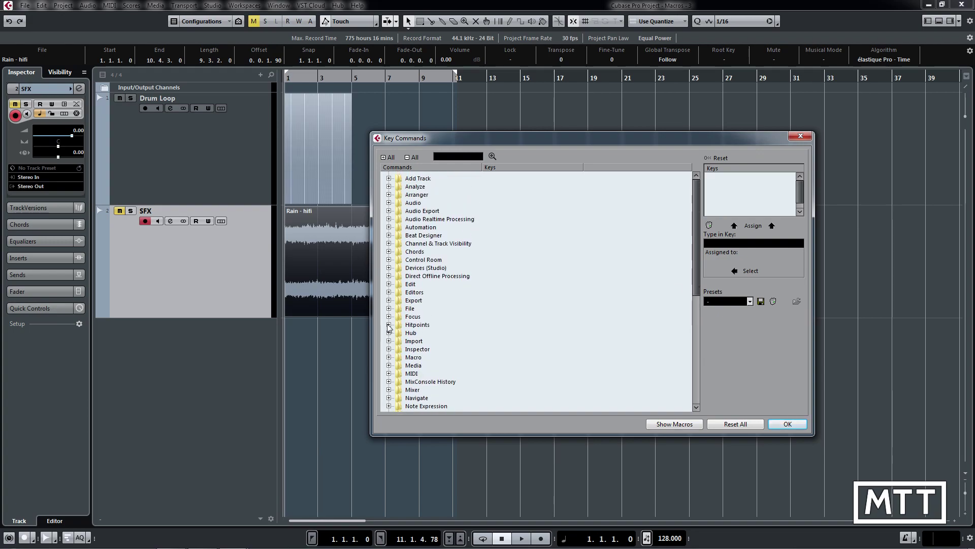